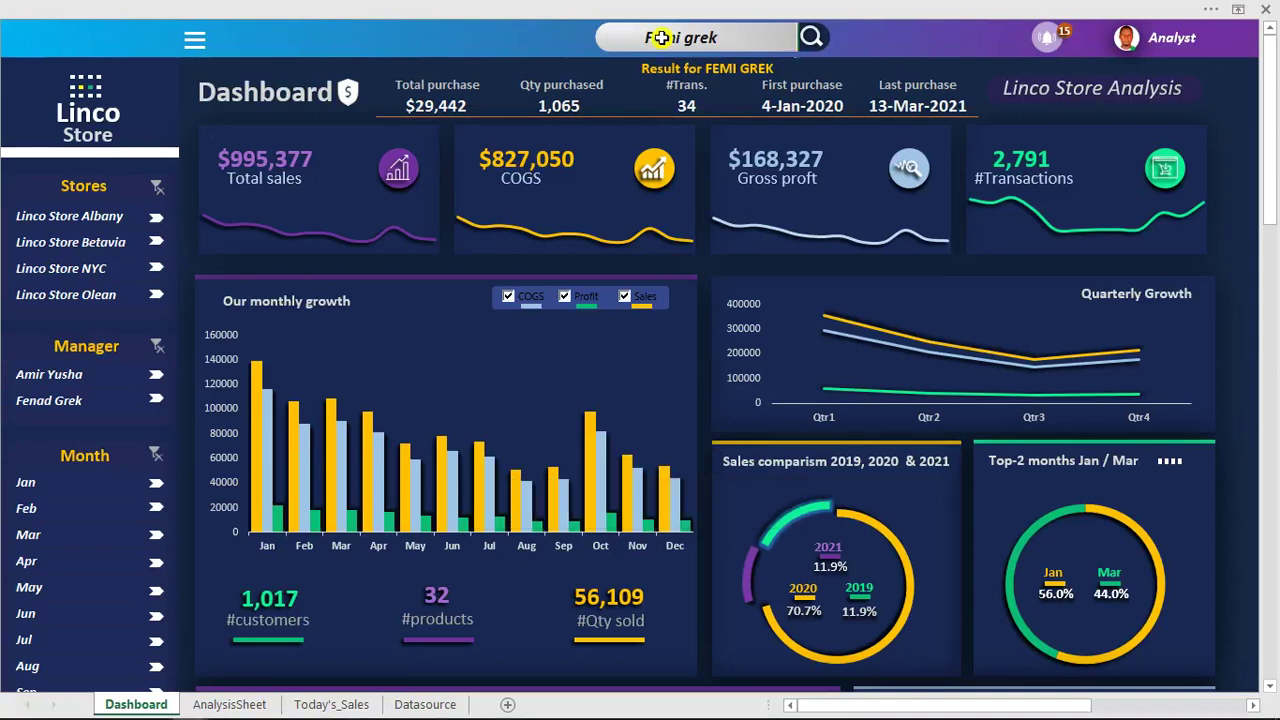
Clear the previous customer name from the dashboard search box so its results disappear
click(664, 44)
key(ctrl+a)
key(BackSpace)
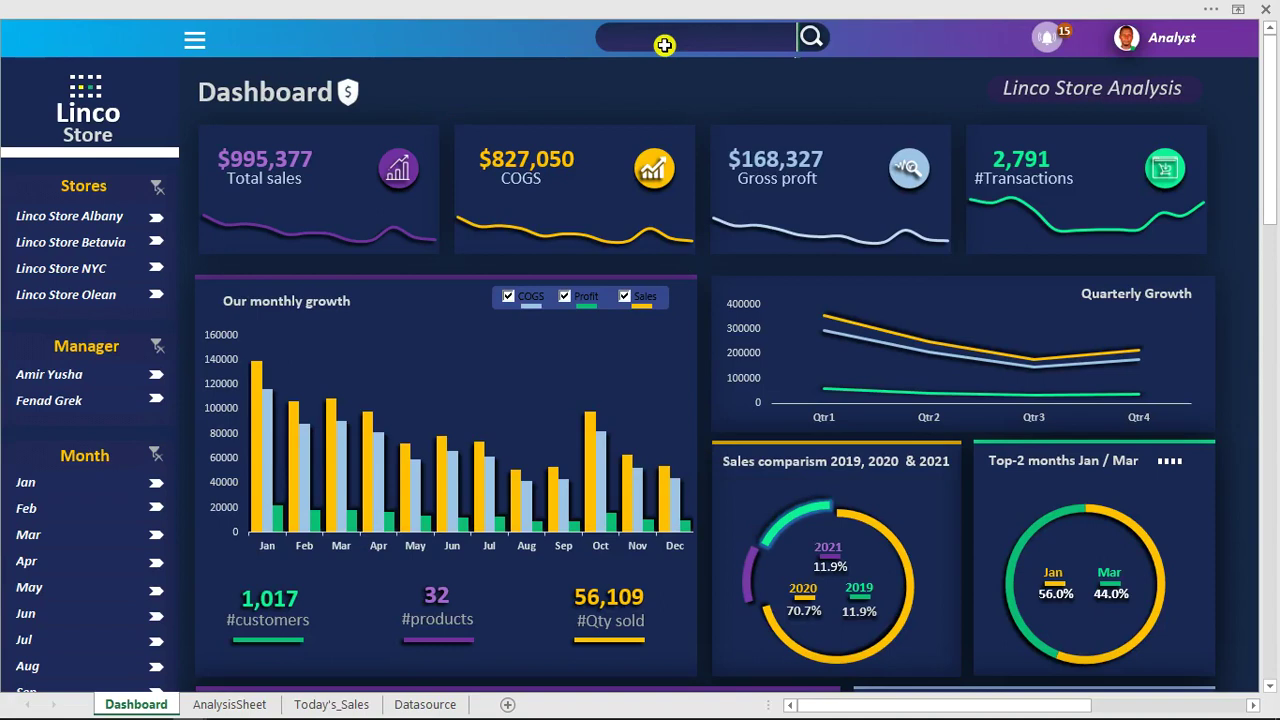
Open today's transaction notifications and view all of today's 15 transactions on Today's_Sales
click(1047, 42)
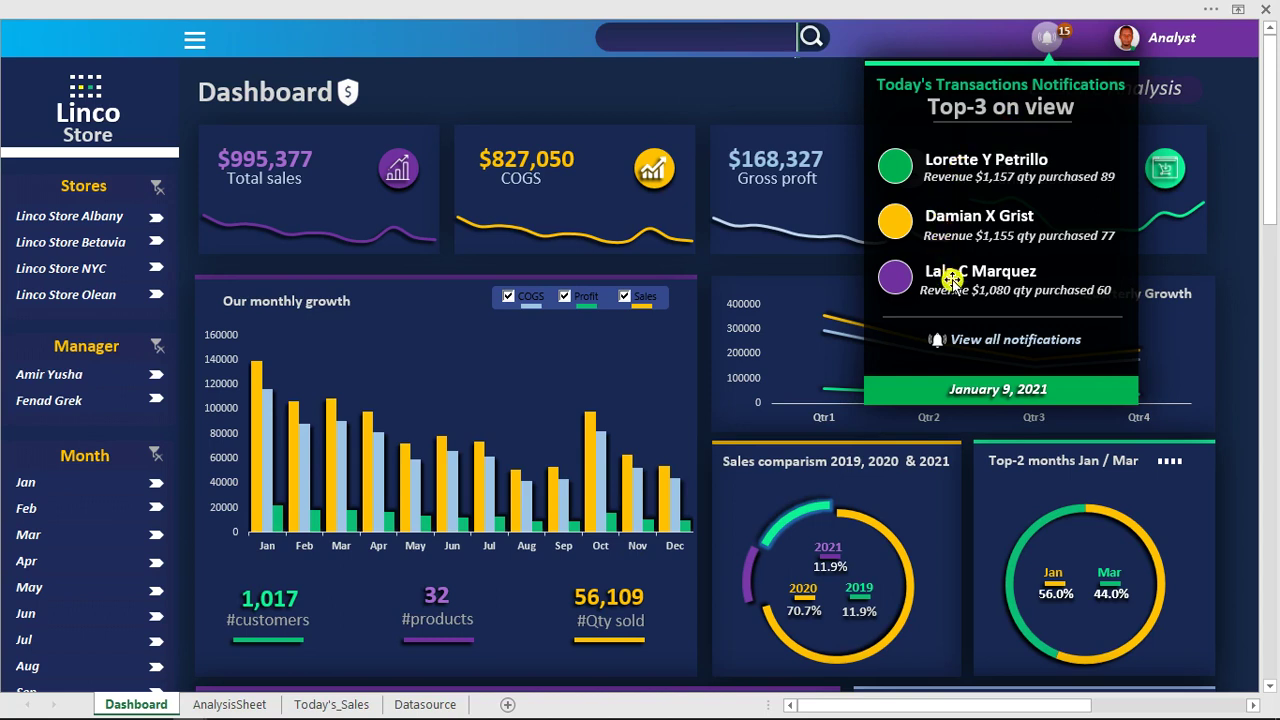
click(977, 347)
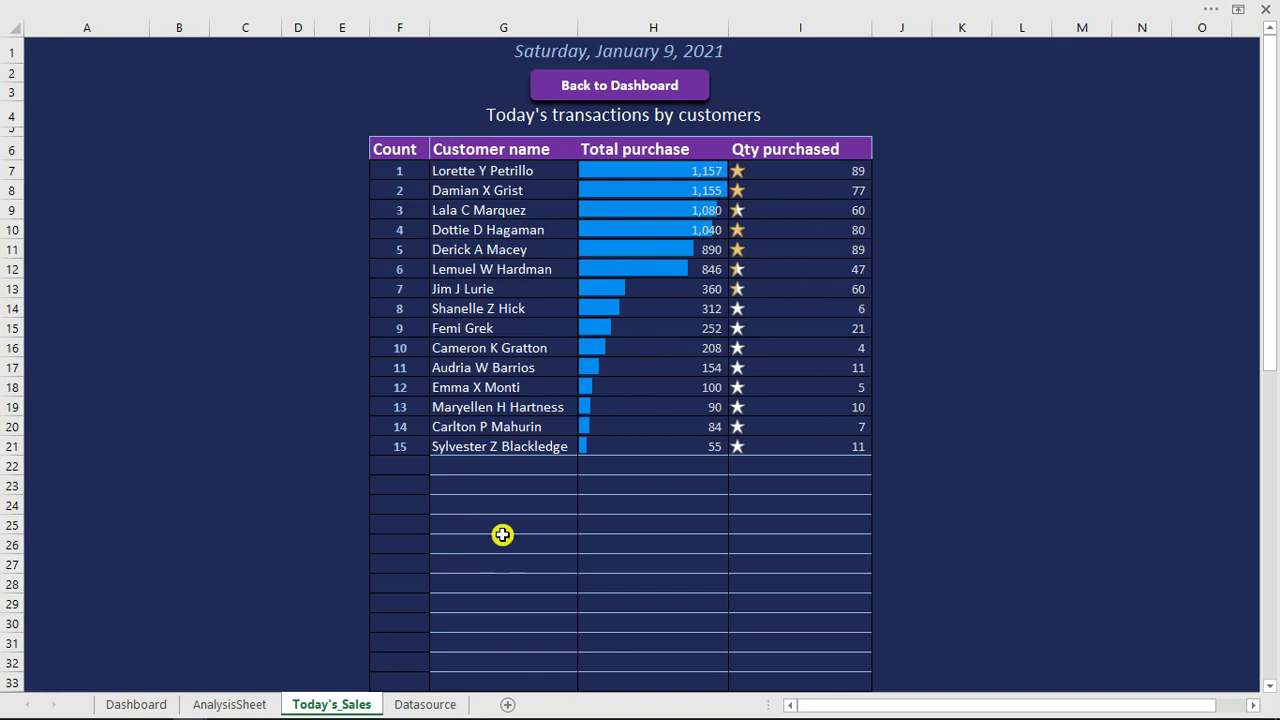
Go from the Today's_Sales sheet back to the Dashboard
click(628, 88)
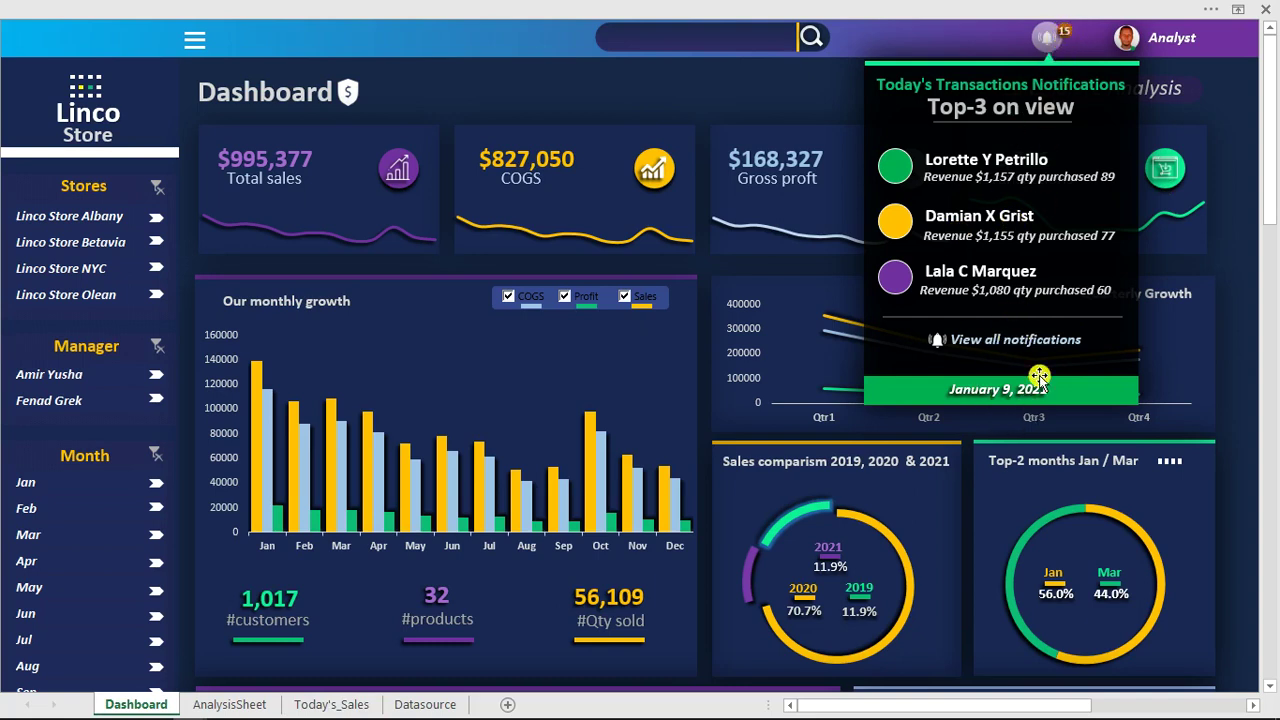
Close the notifications panel via the bell to reveal the full dashboard
click(1051, 44)
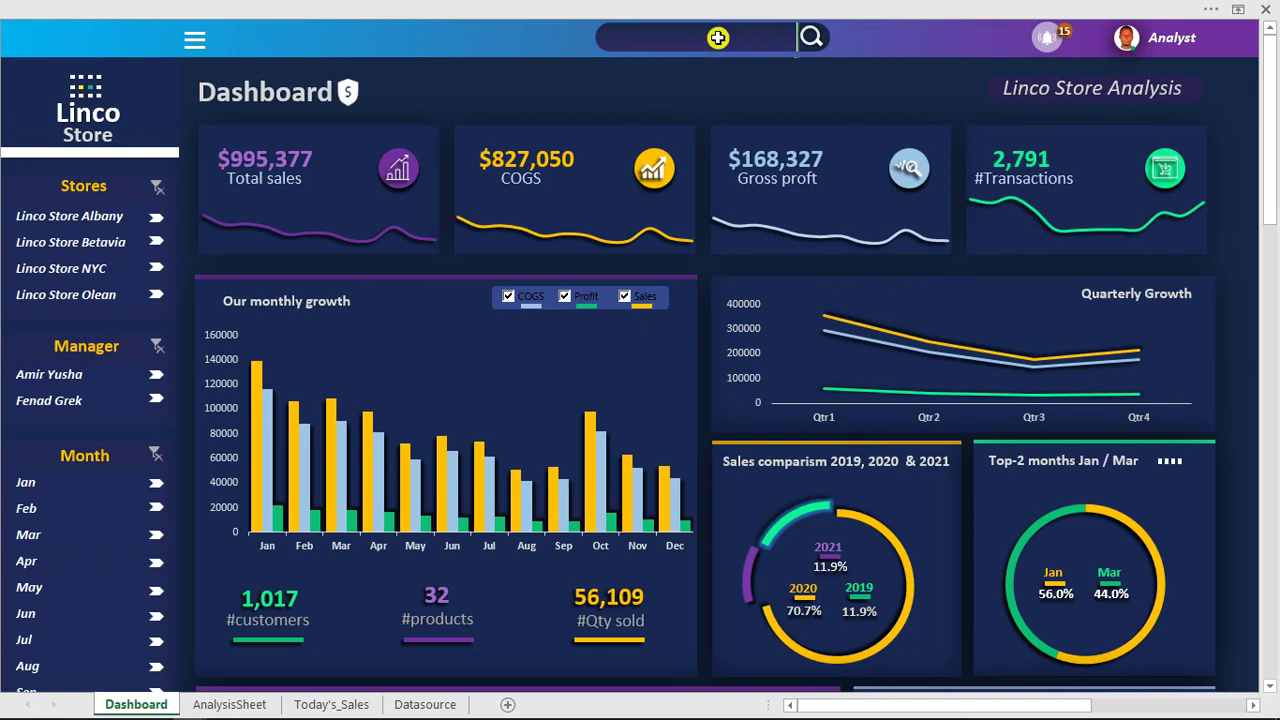
Search a customer by name, fixing a typo, showing $1,042 purchased, 83 units, 2 transactions
click(718, 38)
text(sule)
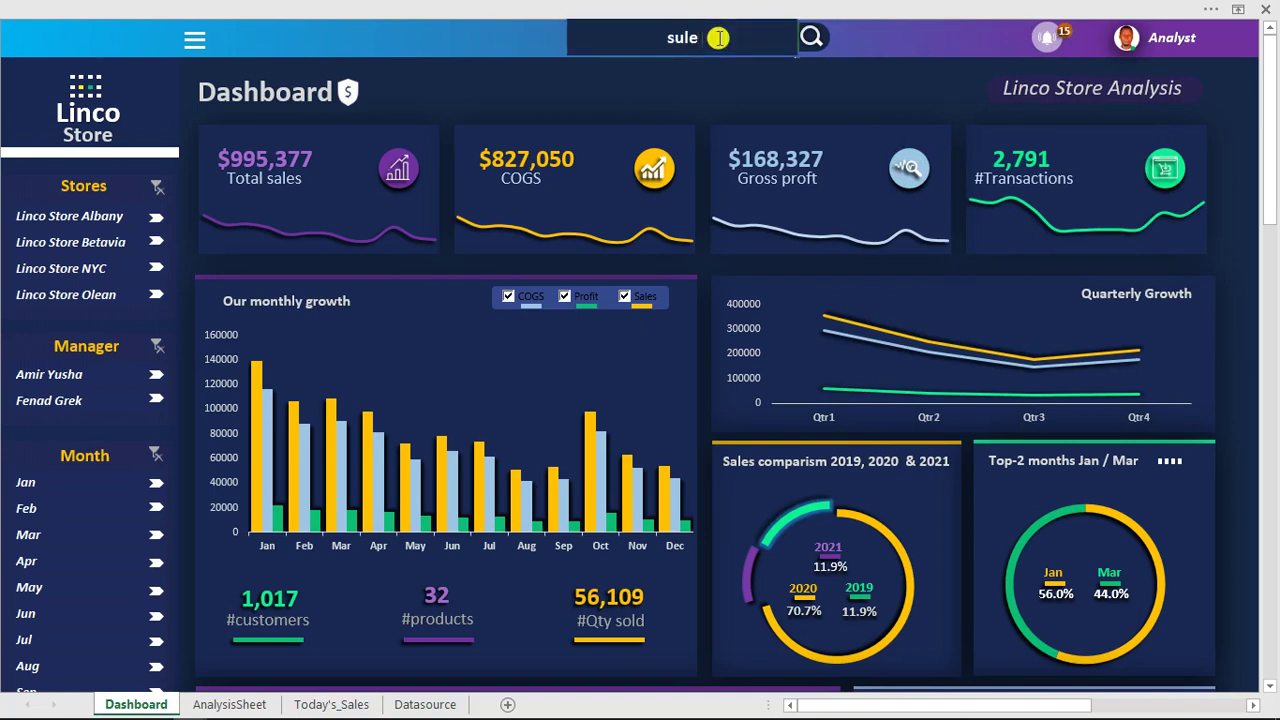
text( fen)
key(BackSpace)
key(BackSpace)
key(BackSpace)
text(isma)
key(Return)
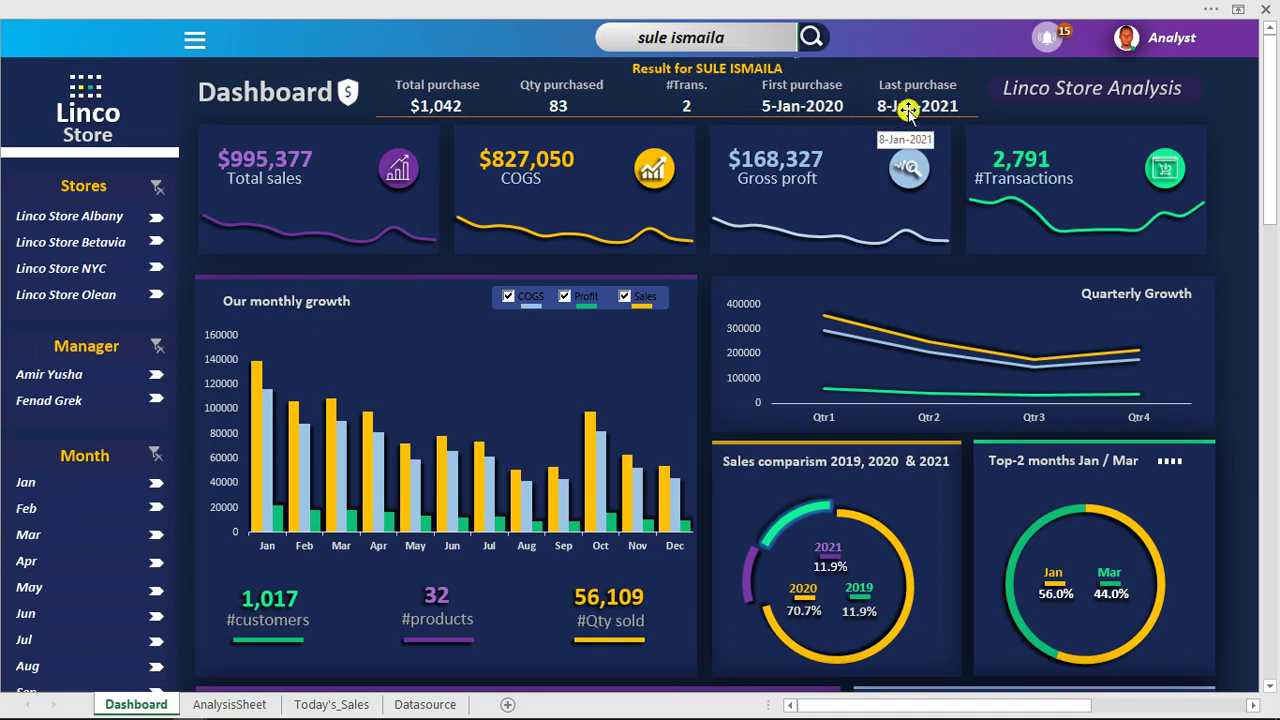
Filter the Stores slicer to Linco Store NYC ($346,434 sales), then open the analyst profile panel
click(64, 217)
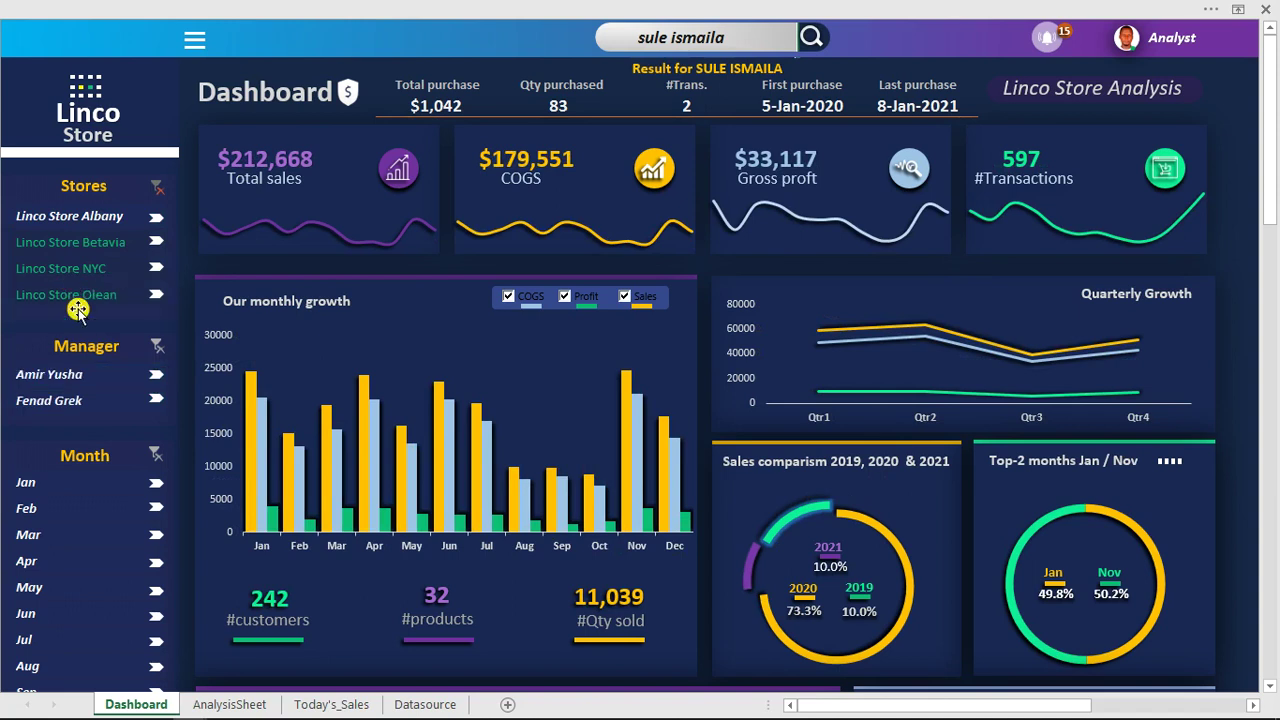
click(82, 272)
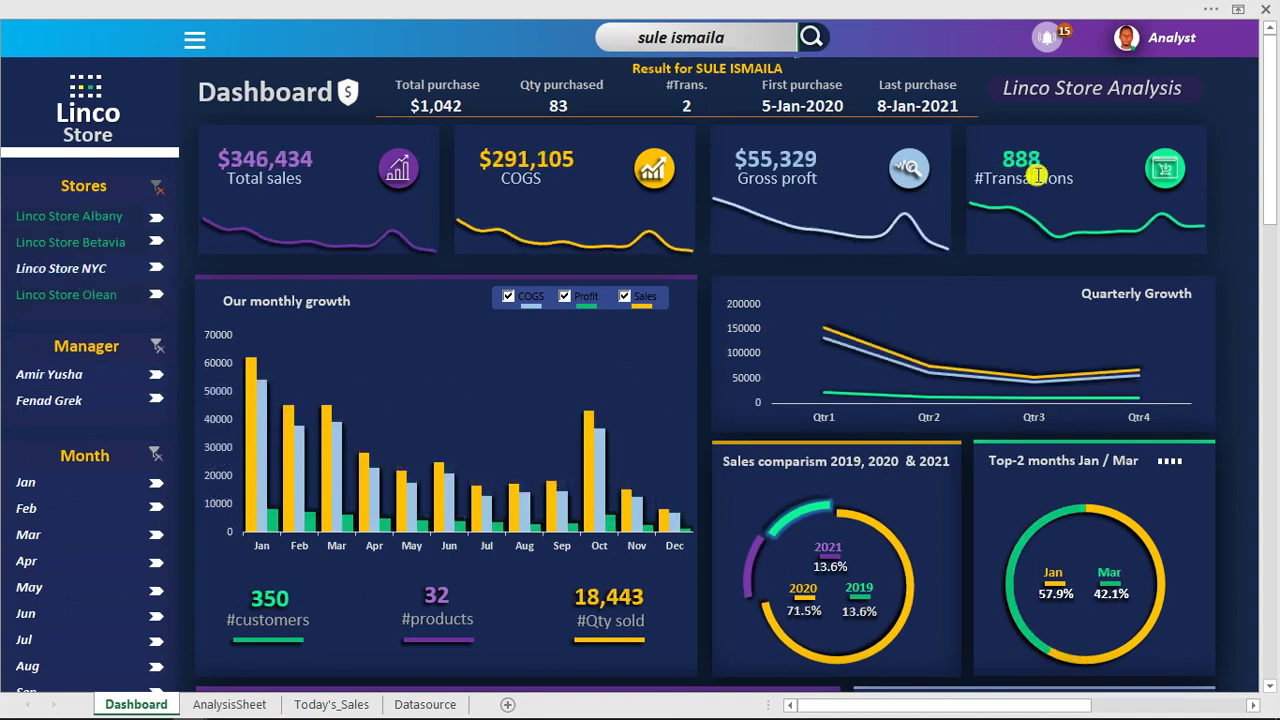
click(1128, 42)
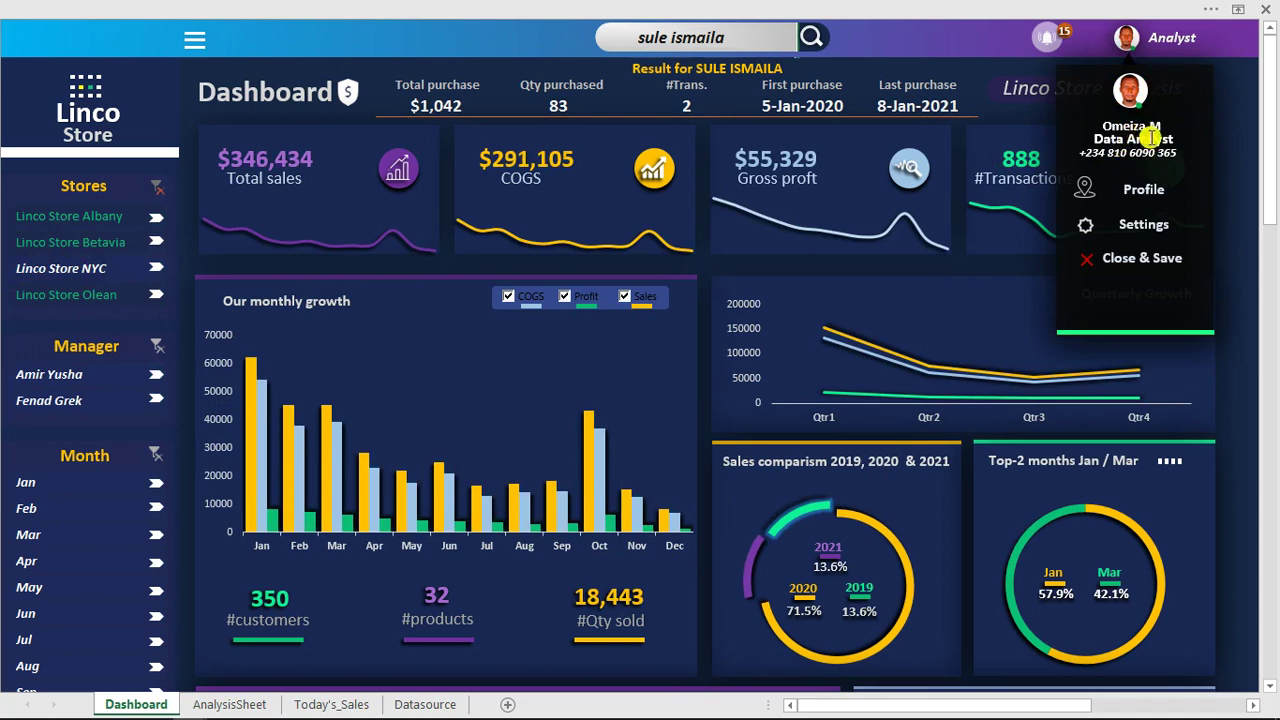
View and close the analyst's profile card, then use Settings to jump to AnalysisSheet
click(1112, 227)
click(1113, 230)
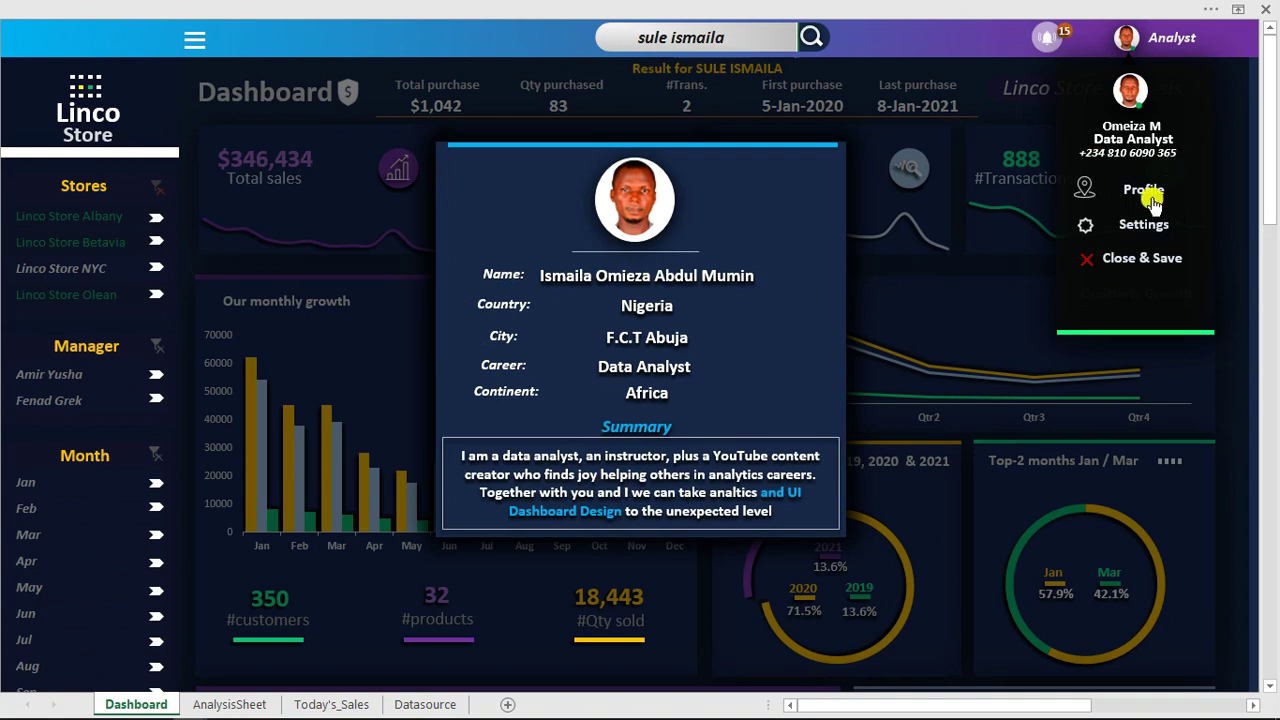
click(1084, 241)
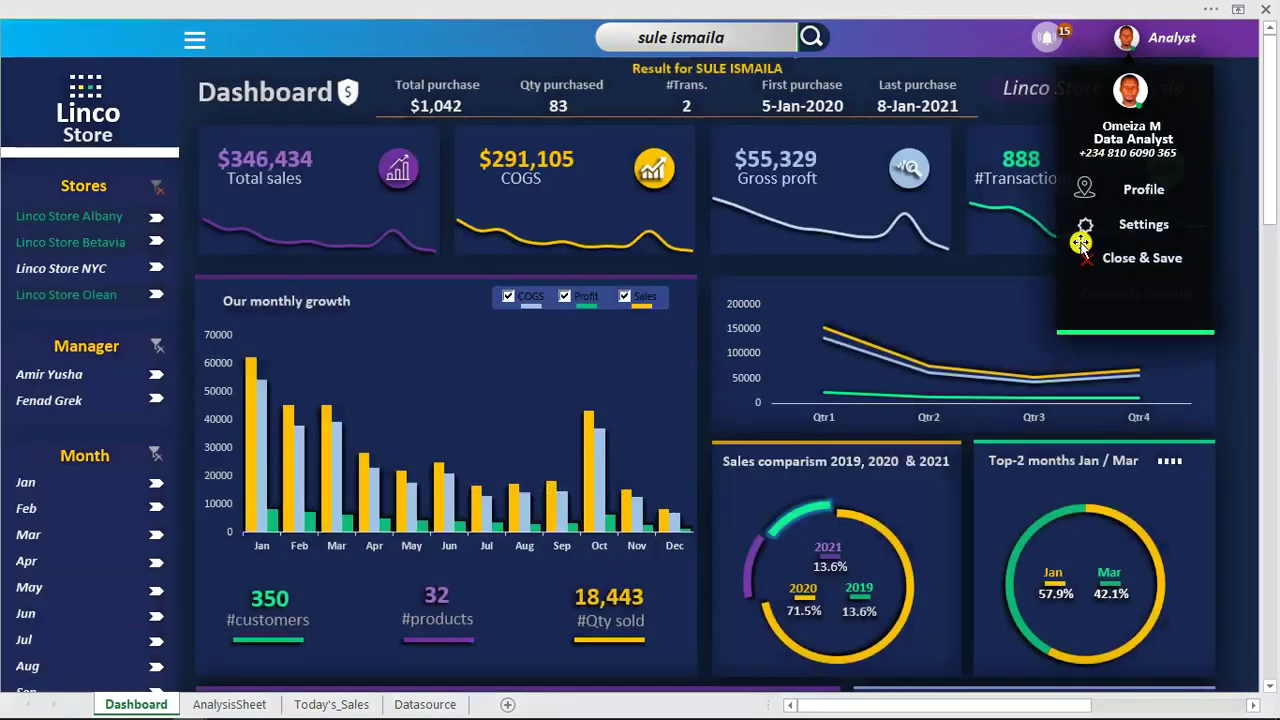
click(1137, 230)
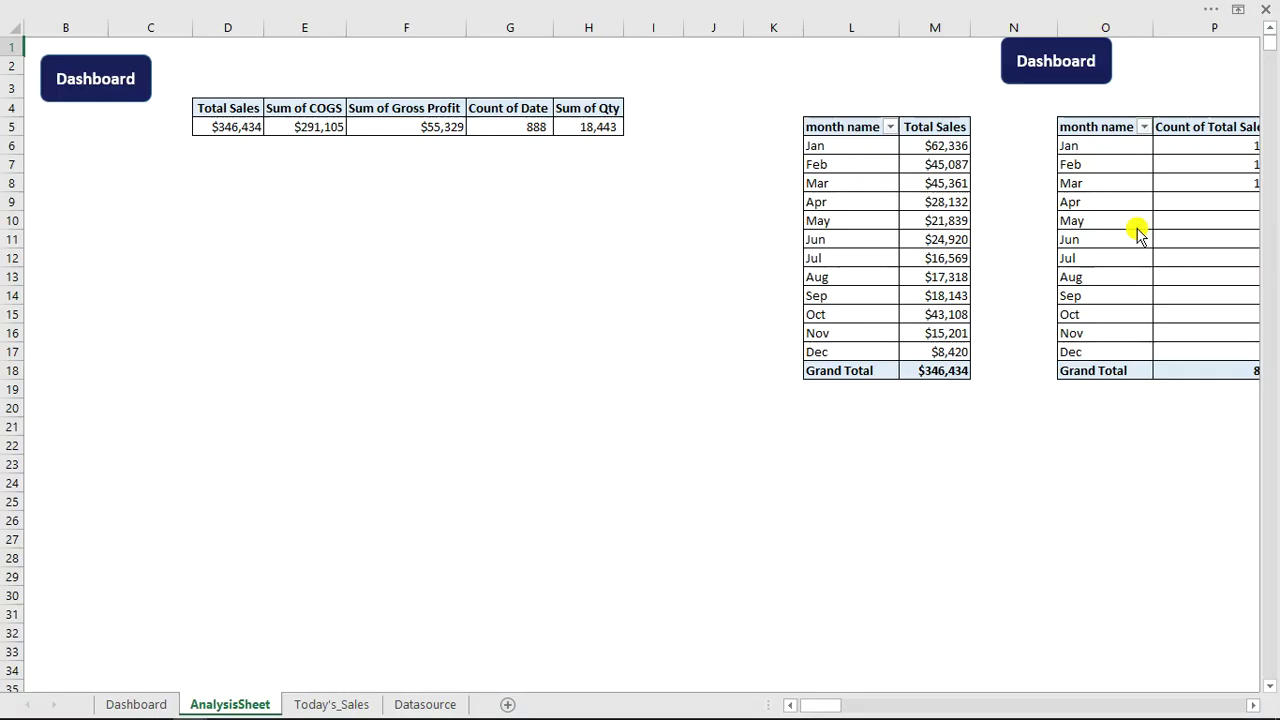
Scroll AnalysisSheet right to columns EI–EW, showing today's customer sales pivot and Top-3 revenues
mouse_move(951, 686)
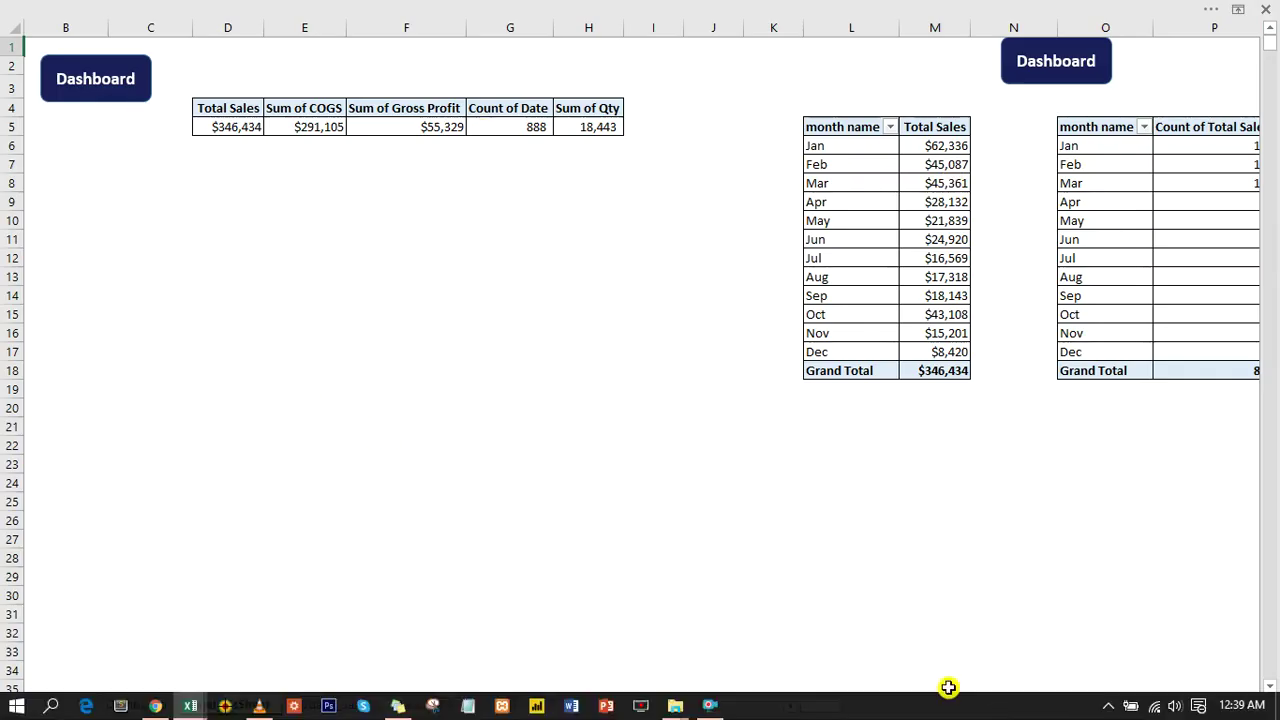
drag(822, 705, 1236, 705)
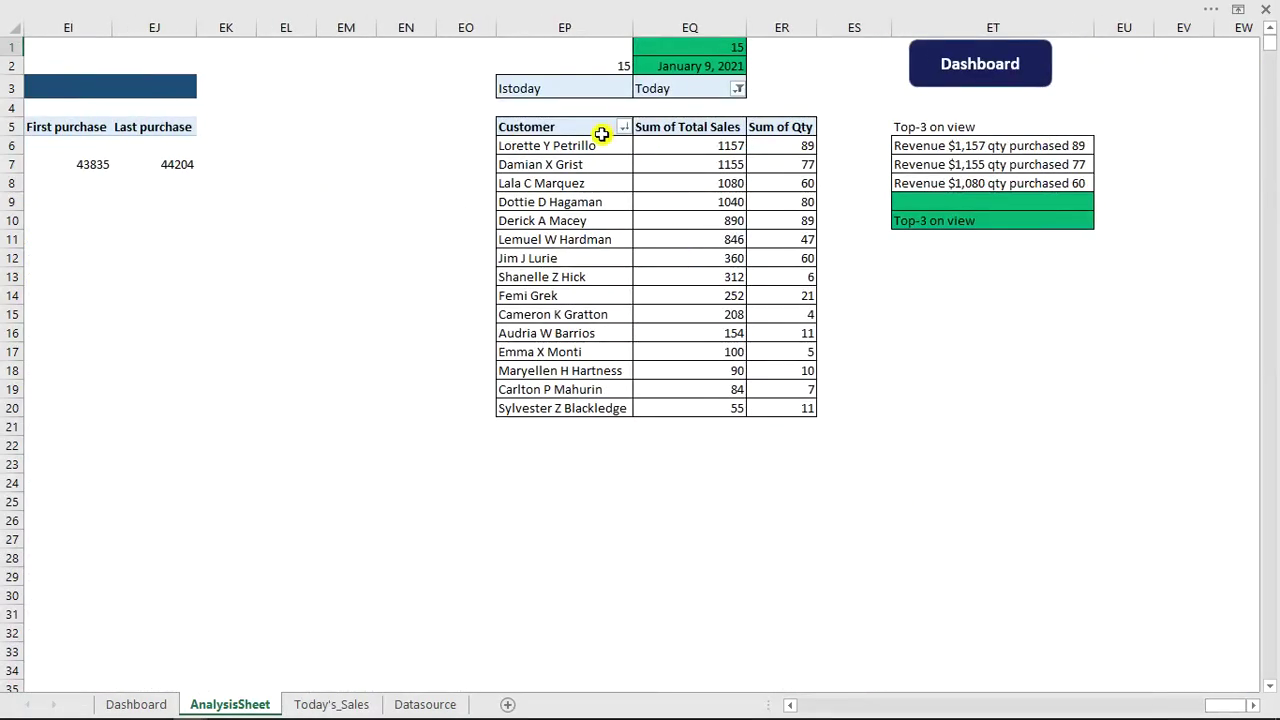
Return to the NYC-filtered Dashboard and close the analyst profile panel
click(938, 62)
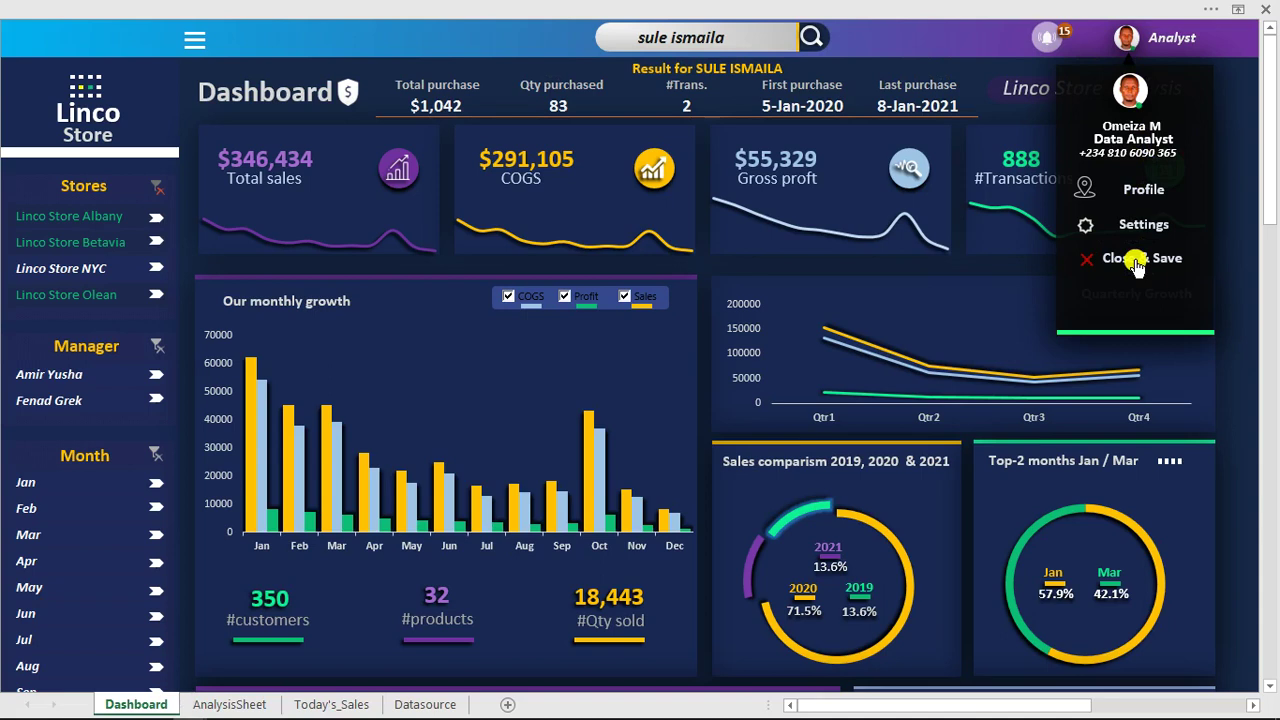
click(1128, 95)
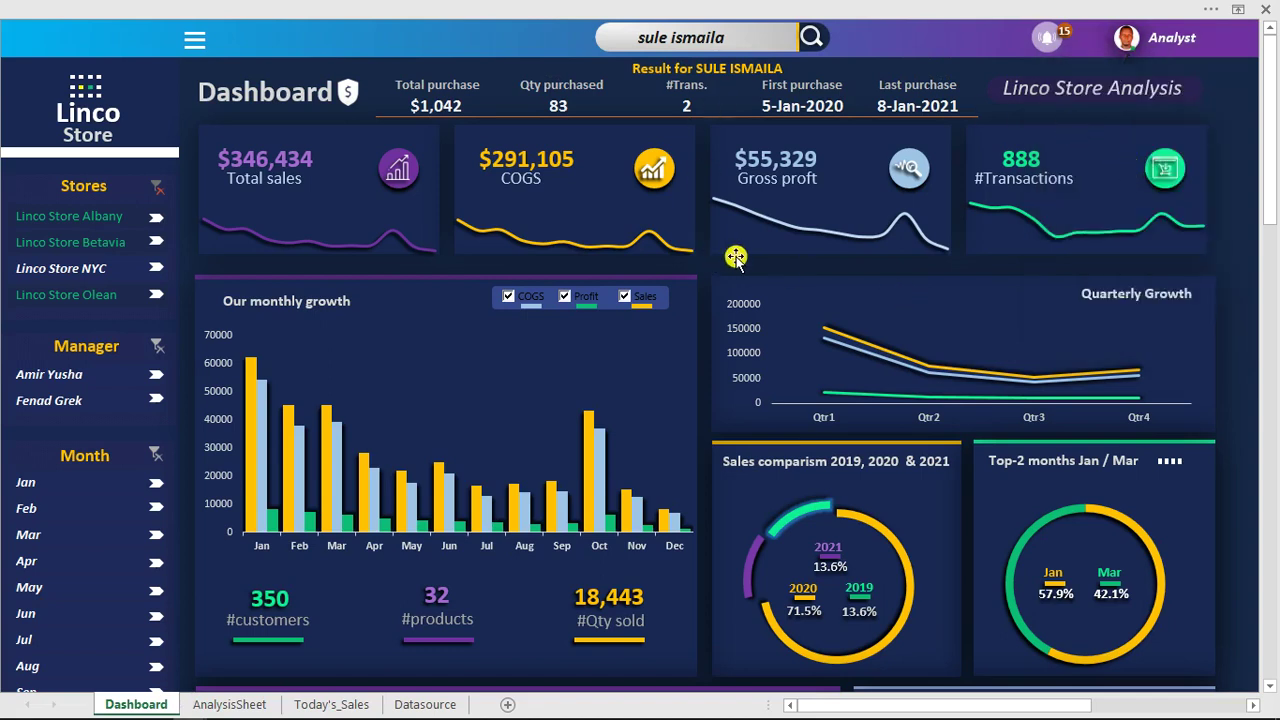
Use the menu's Go Down button to show Current Year 2021 weekday sales and top-4 customers/products
scroll(752, 250, down, 1)
scroll(752, 250, down, 10)
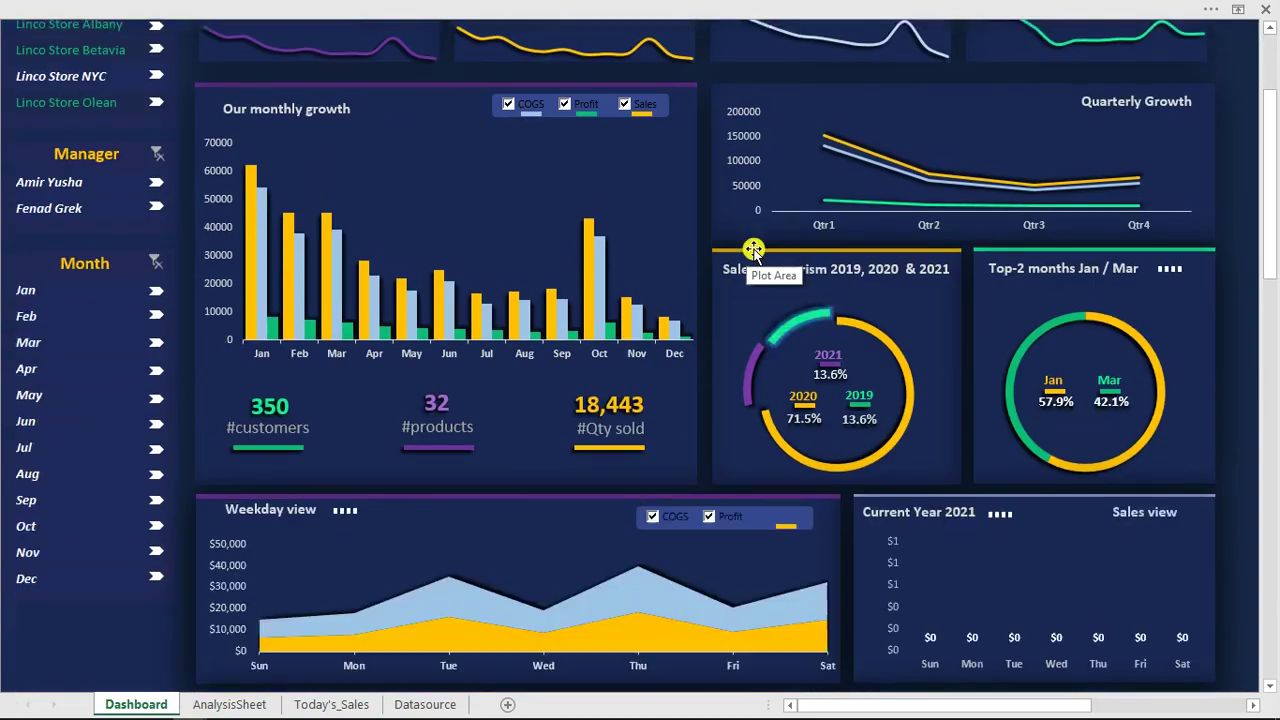
scroll(757, 244, up, 8)
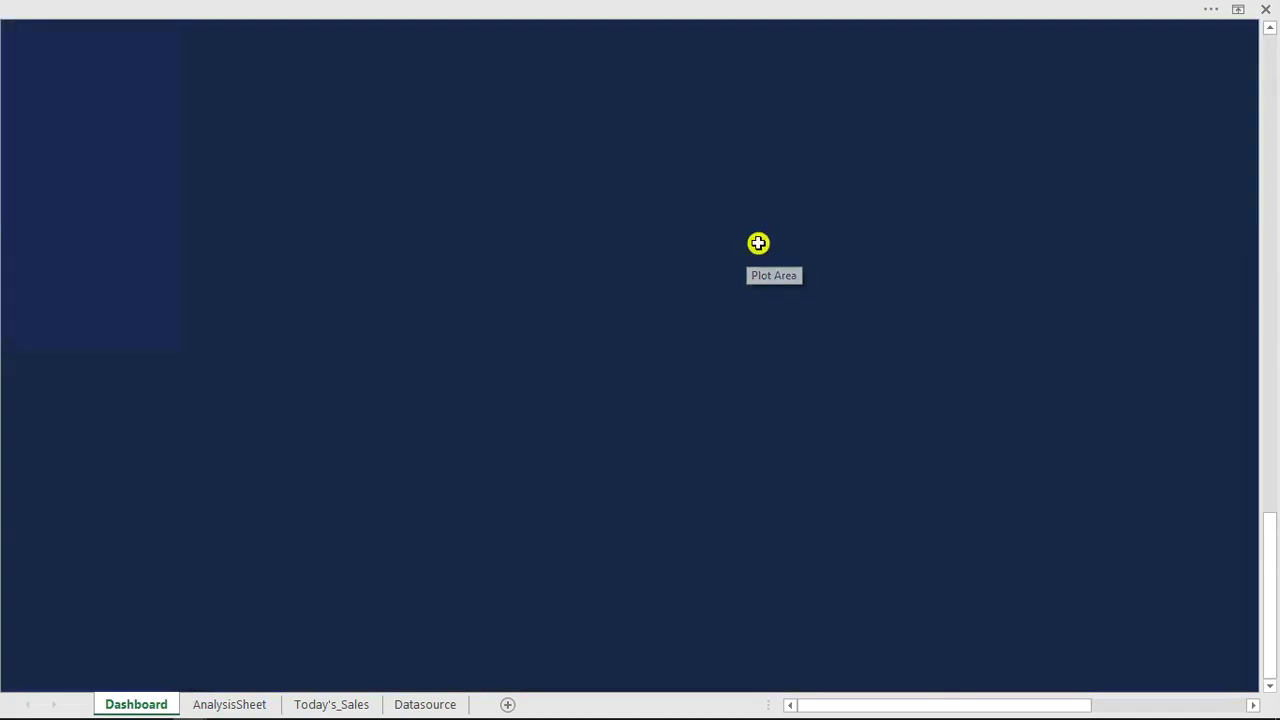
scroll(915, 291, up, 10)
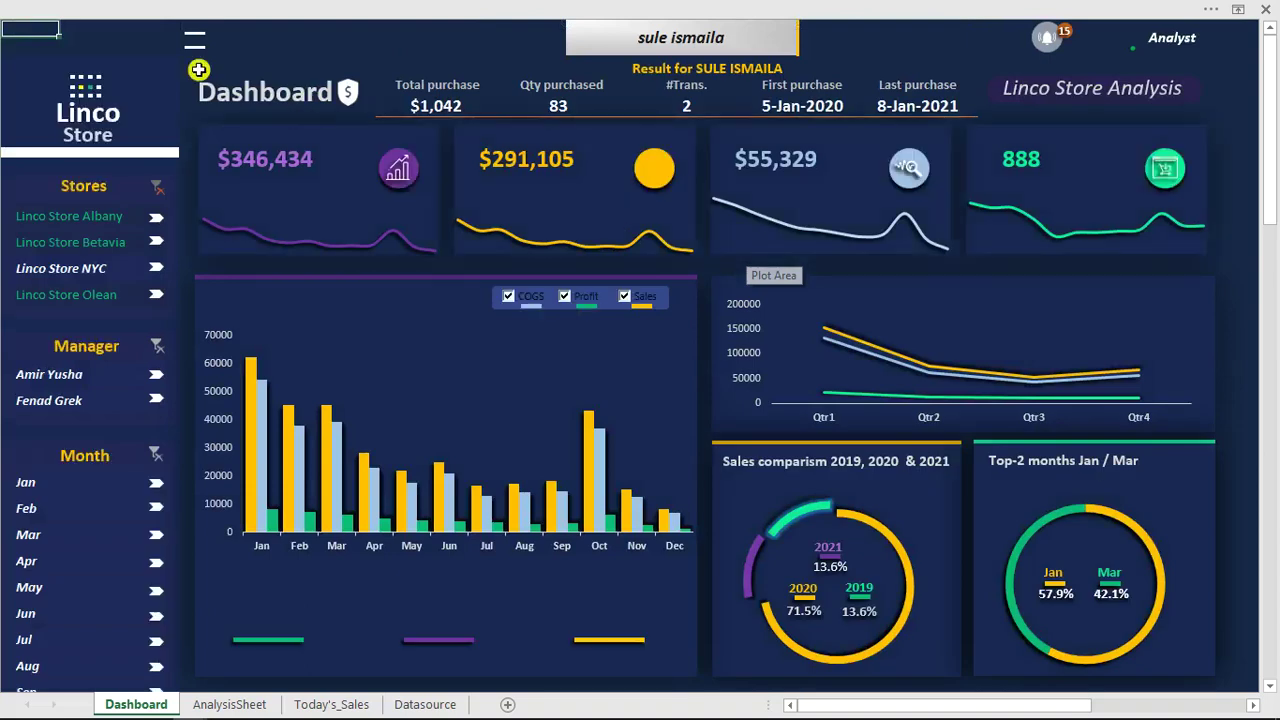
click(194, 45)
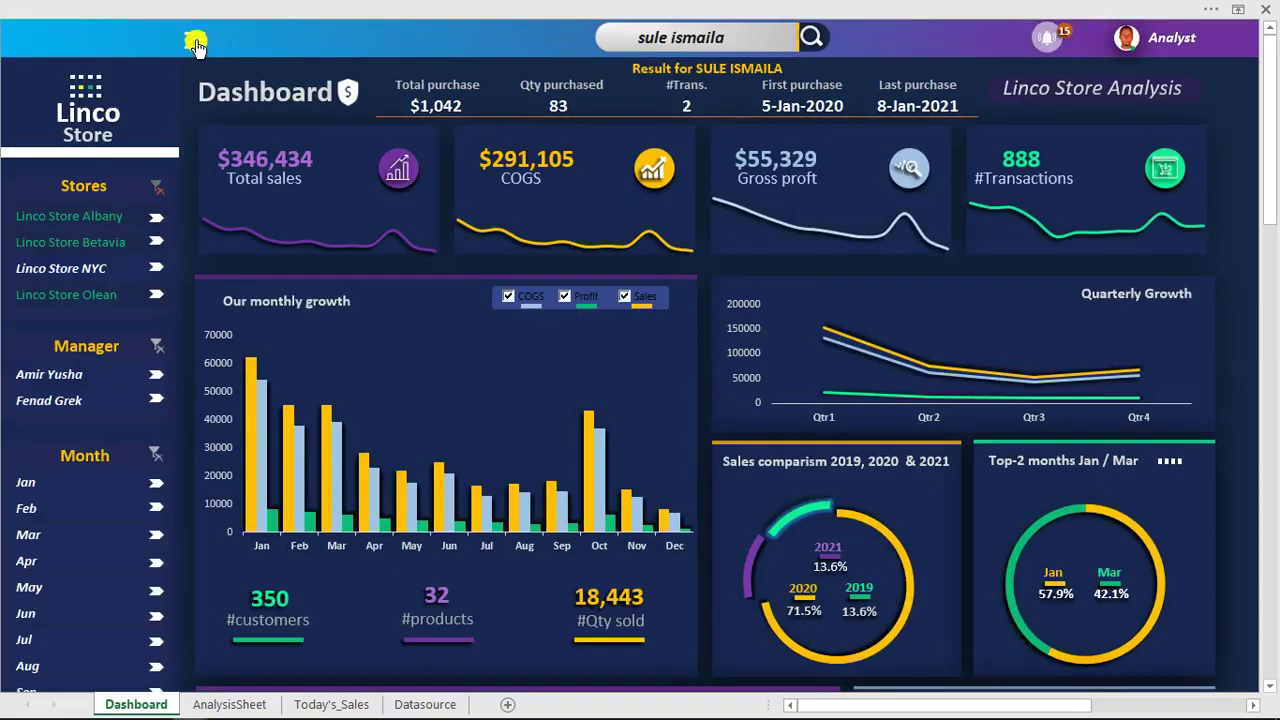
click(194, 45)
click(1225, 380)
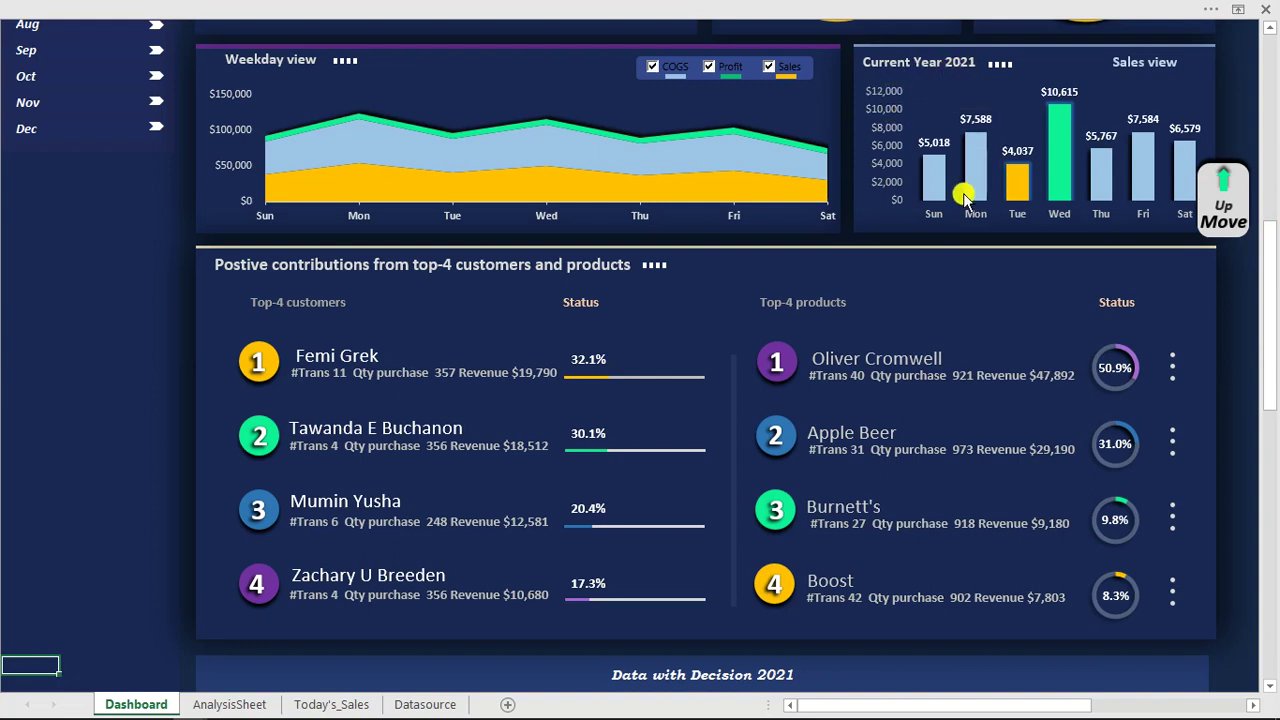
mouse_move(966, 198)
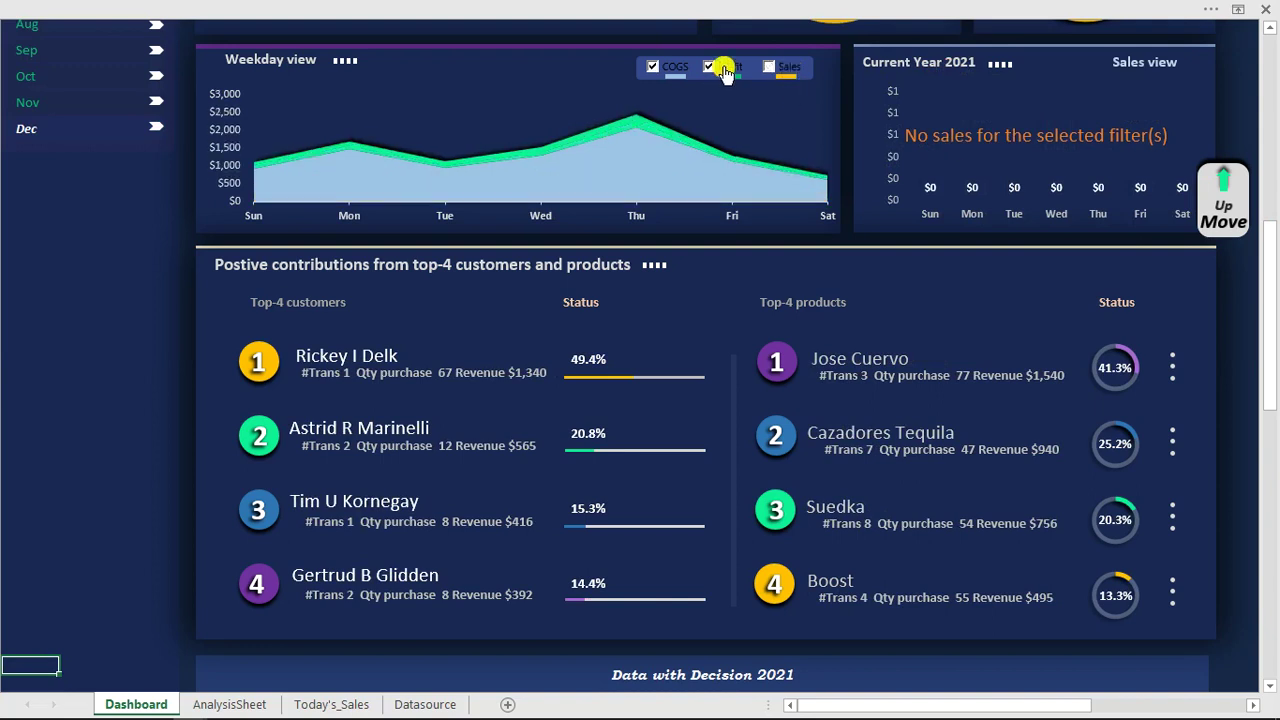
Show only the Profit series on the Weekday view chart and filter the dashboard to December
click(679, 68)
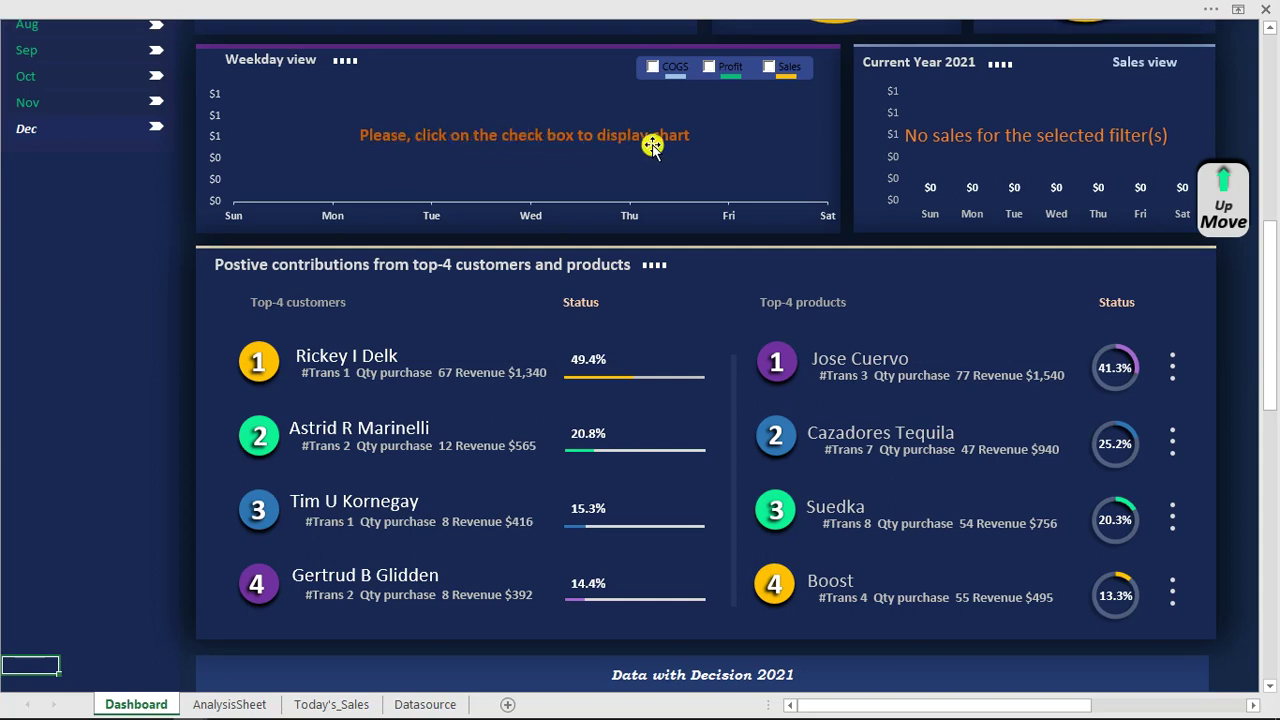
click(726, 66)
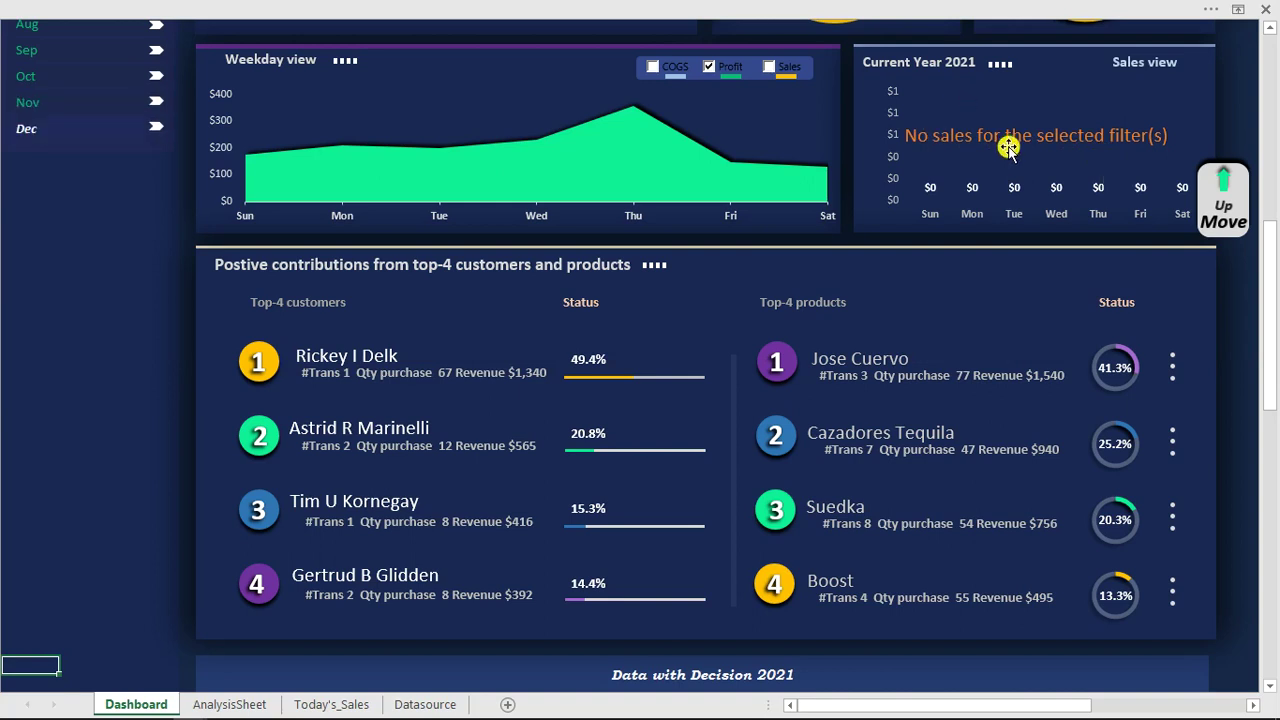
click(100, 128)
Filter the Month slicer to March, then November, and finally August
scroll(103, 214, up, 5)
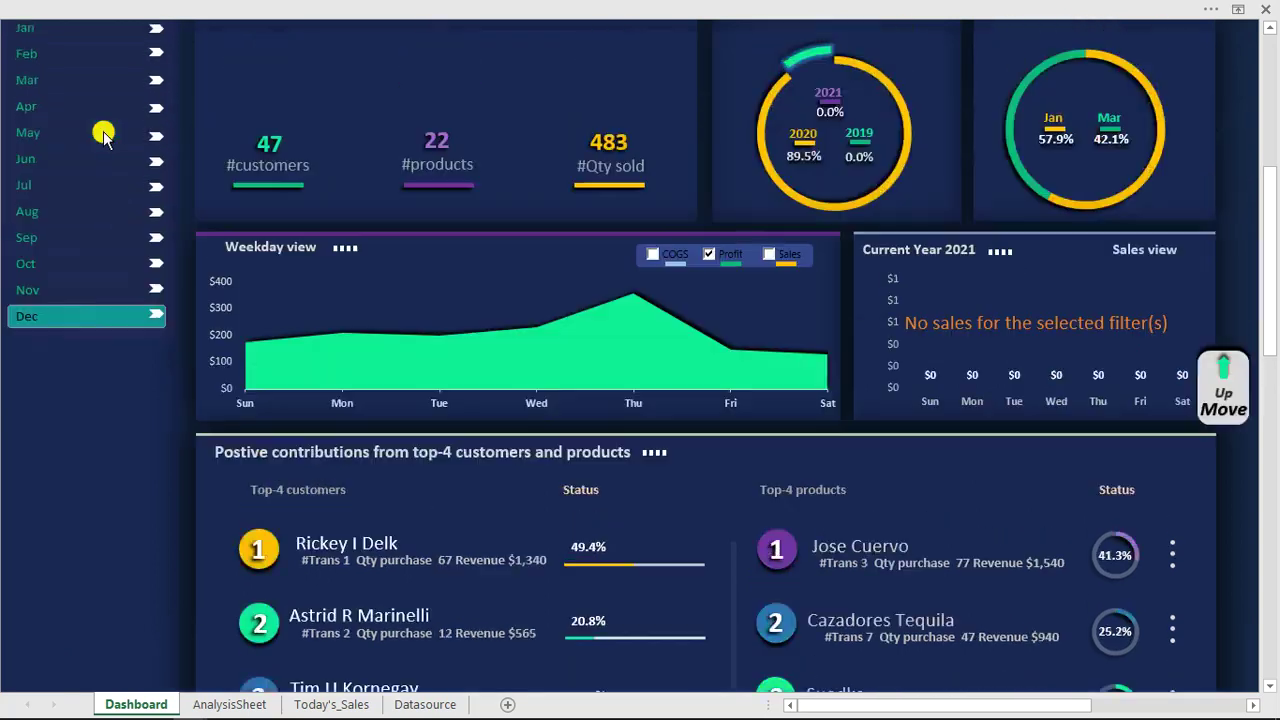
scroll(42, 55, up, 1)
click(30, 268)
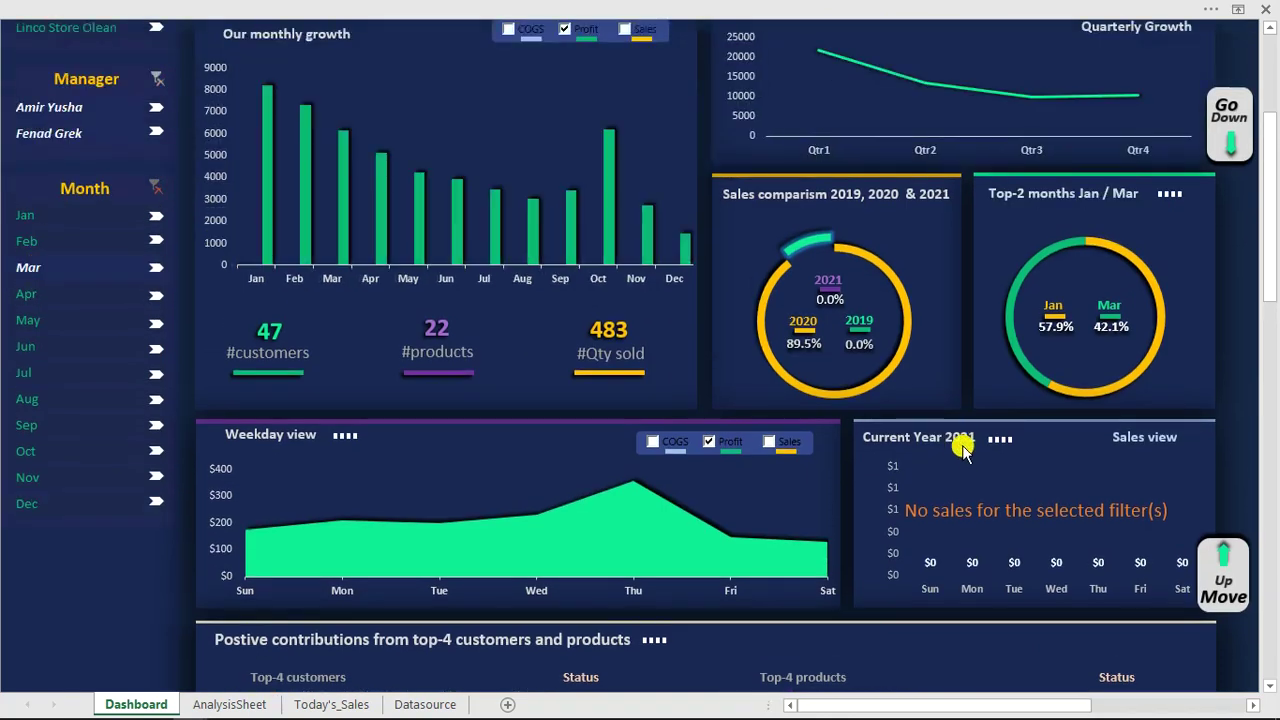
scroll(968, 470, down, 1)
scroll(968, 470, down, 3)
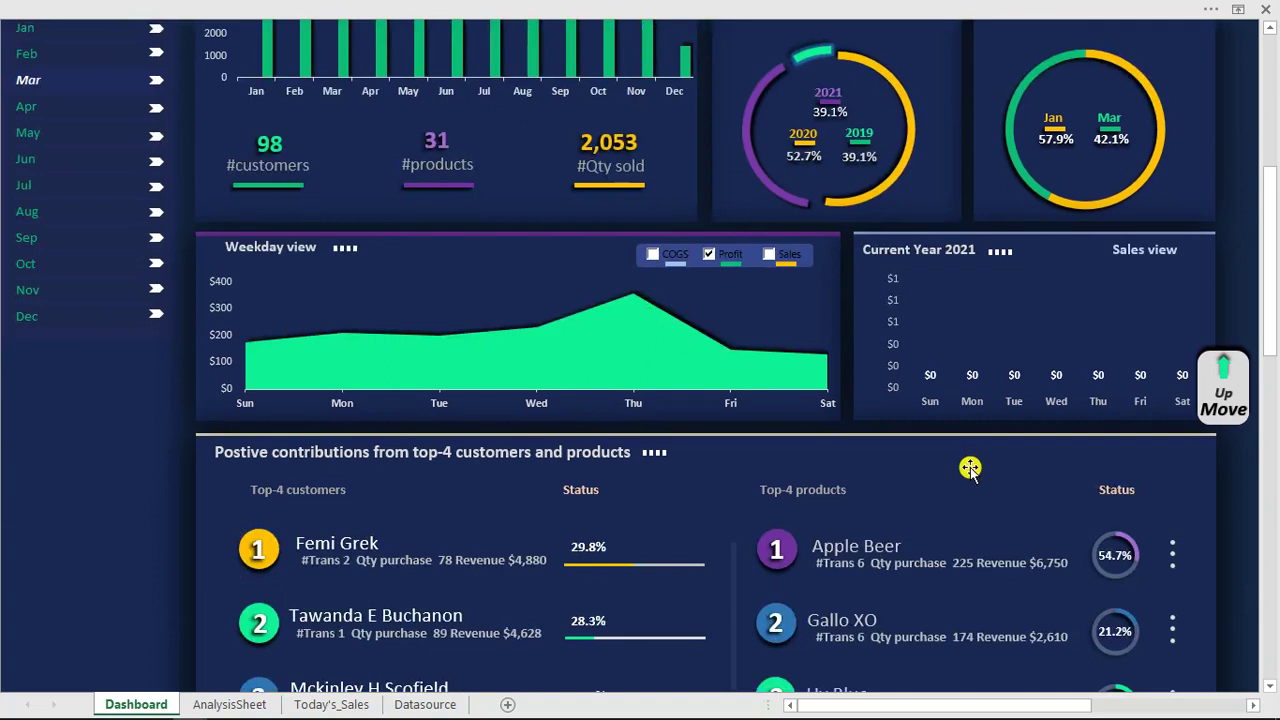
scroll(970, 468, down, 3)
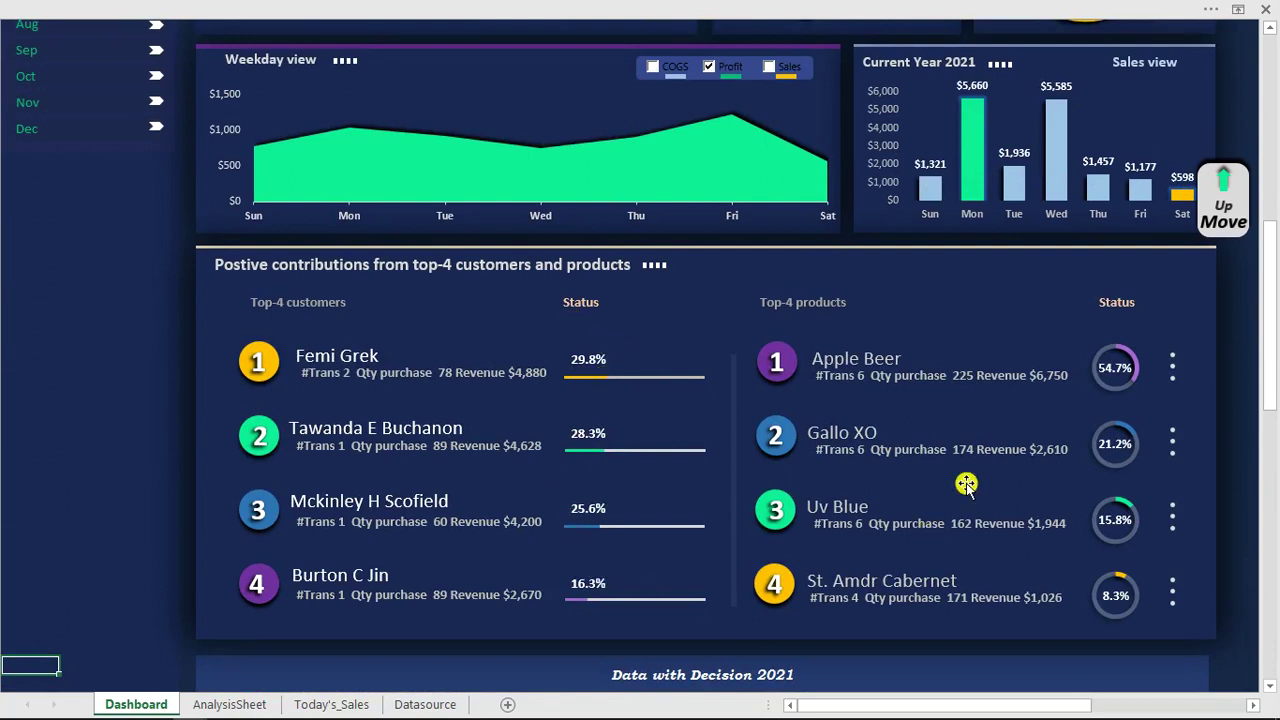
click(30, 102)
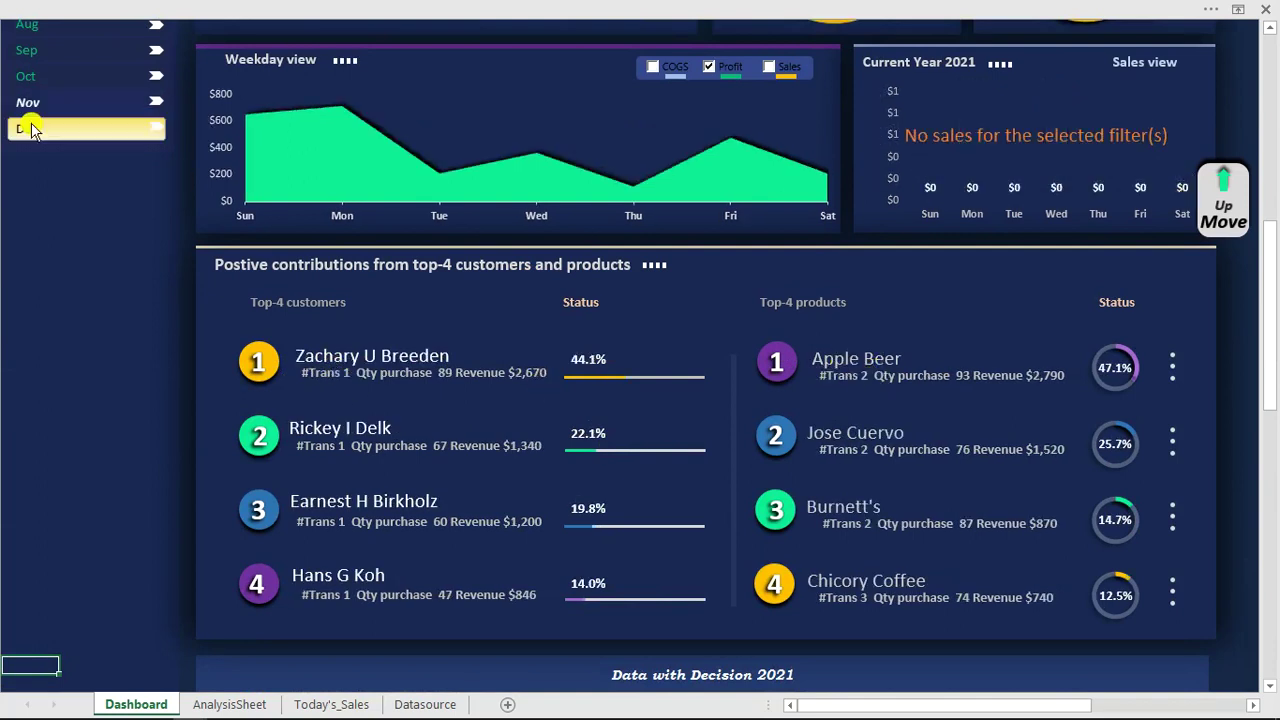
click(28, 27)
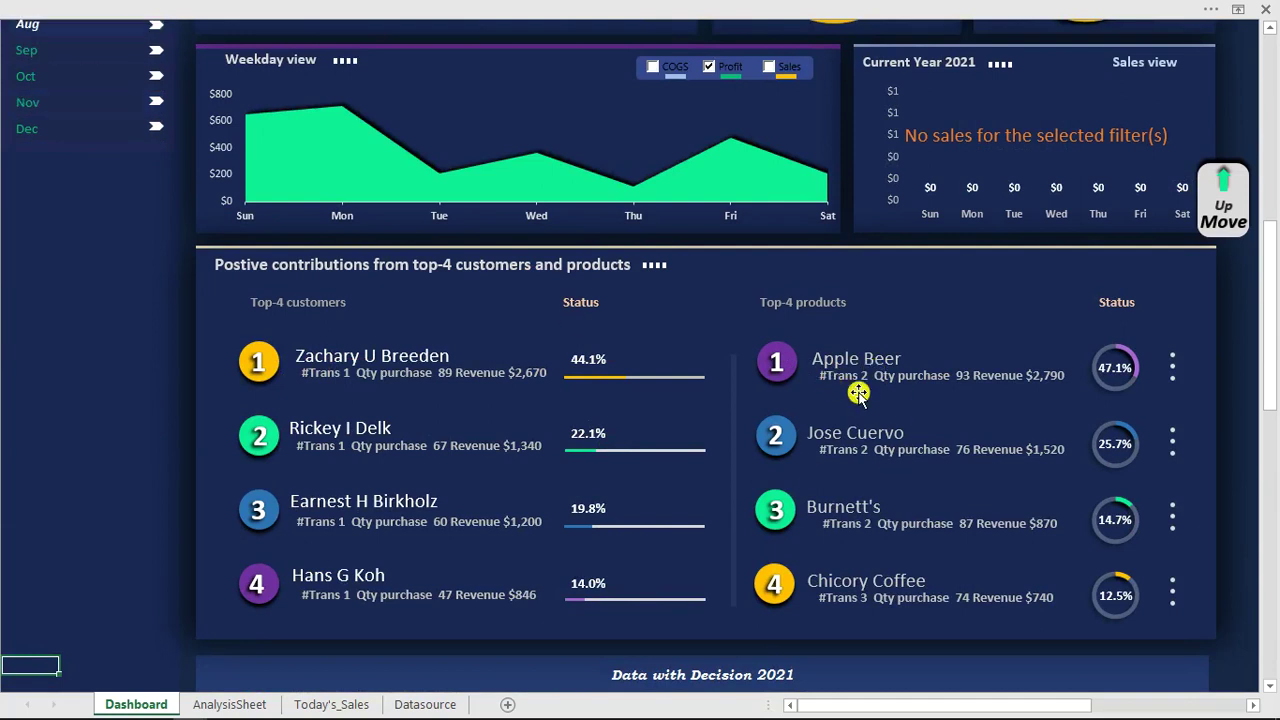
Return to the dashboard's top section and empty the customer search box
click(1220, 200)
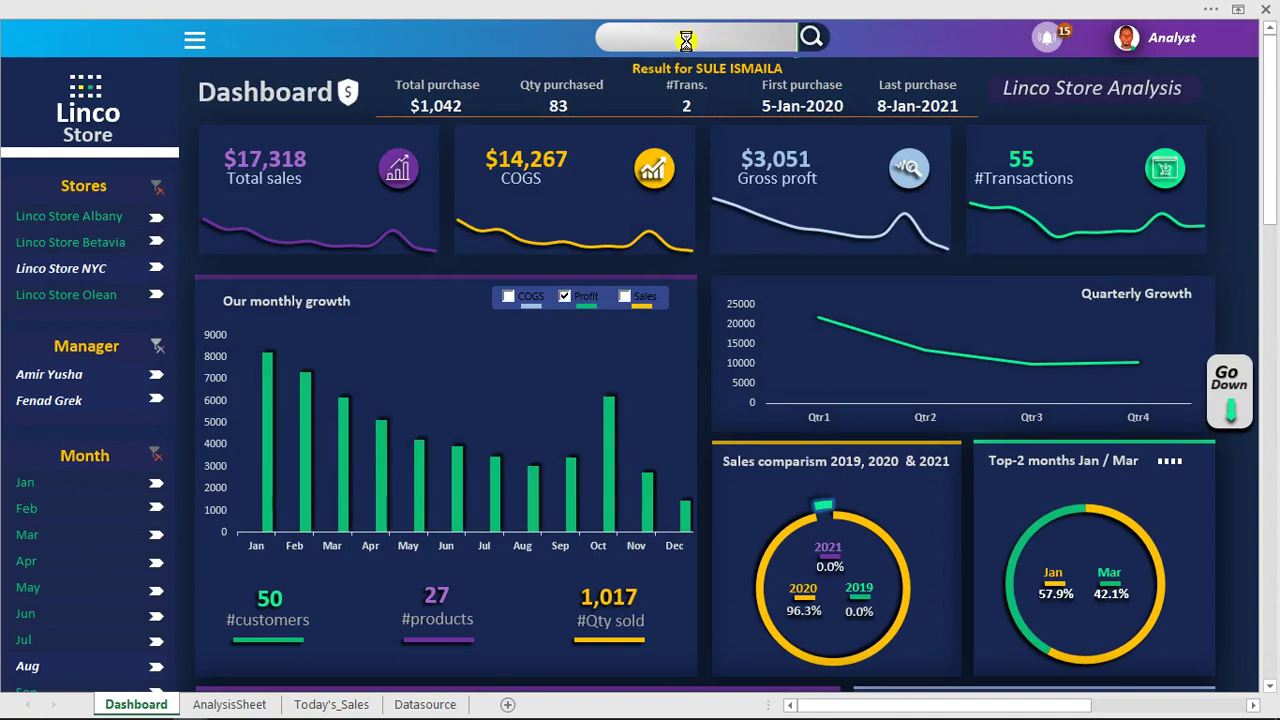
click(685, 40)
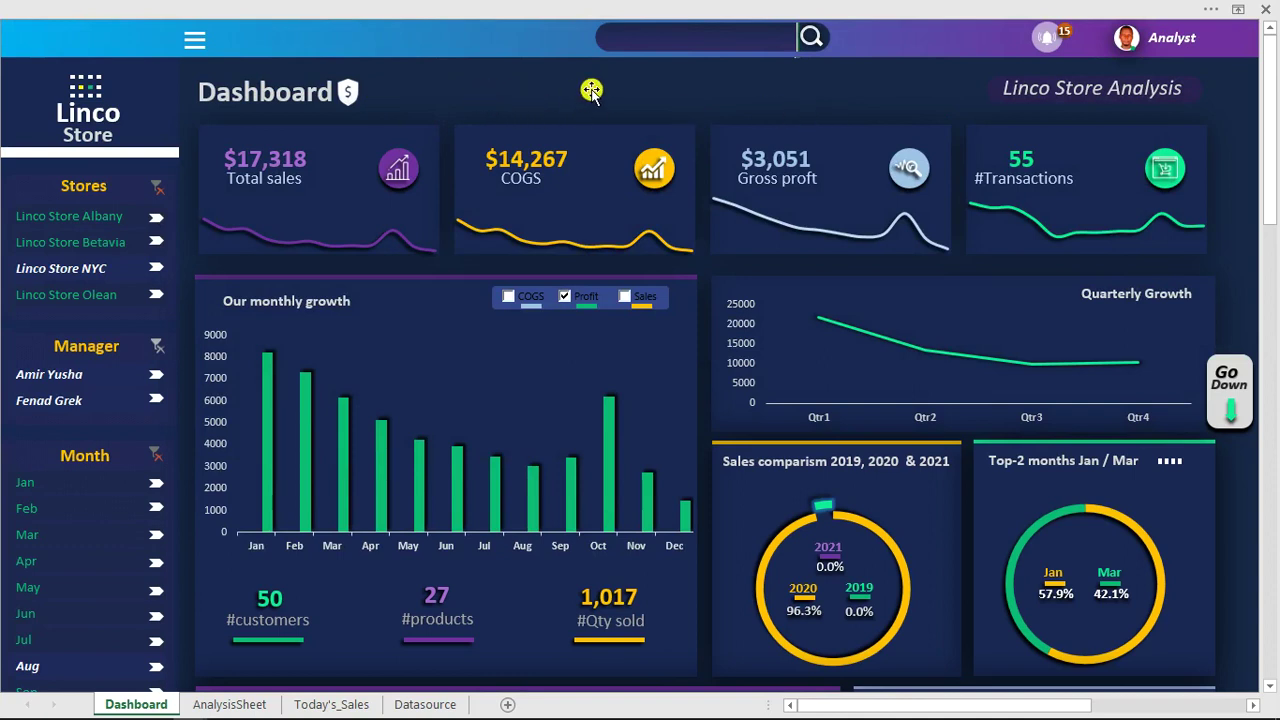
Search for a customer by full name, then bring up the ribbon's Developer tab
click(670, 38)
text(nu)
text(n )
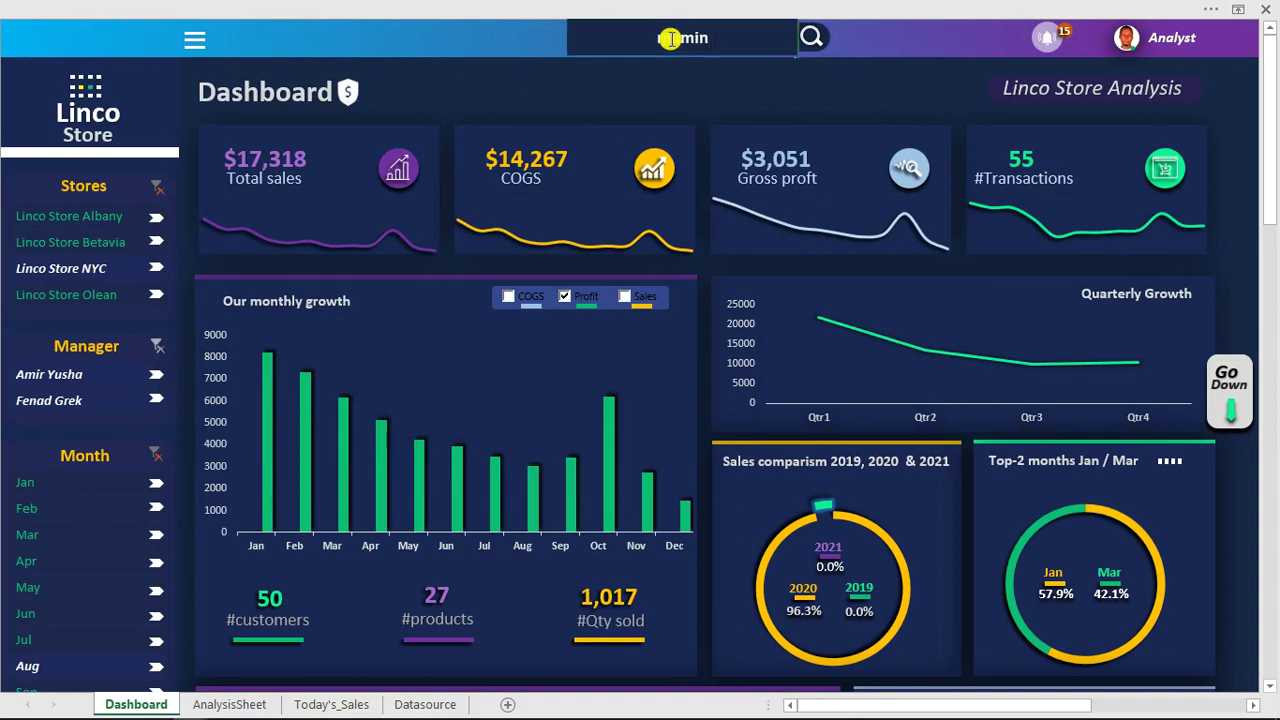
text(yusha)
key(Return)
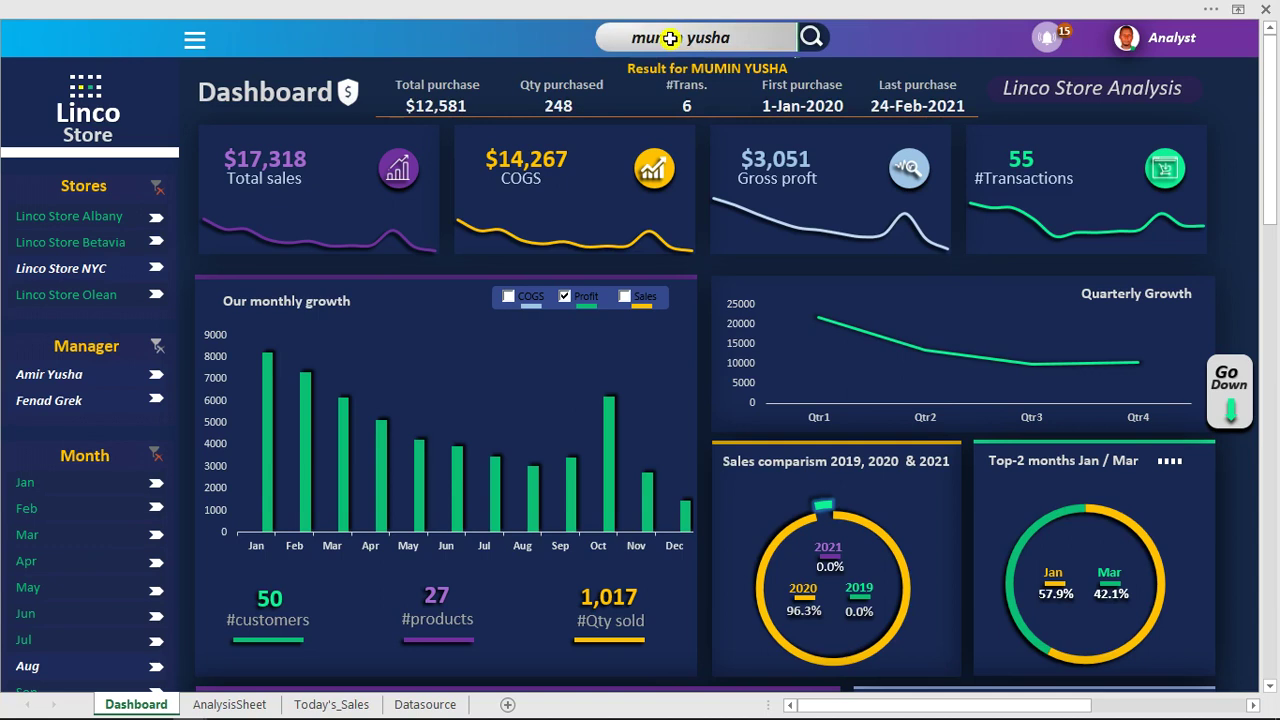
click(645, 10)
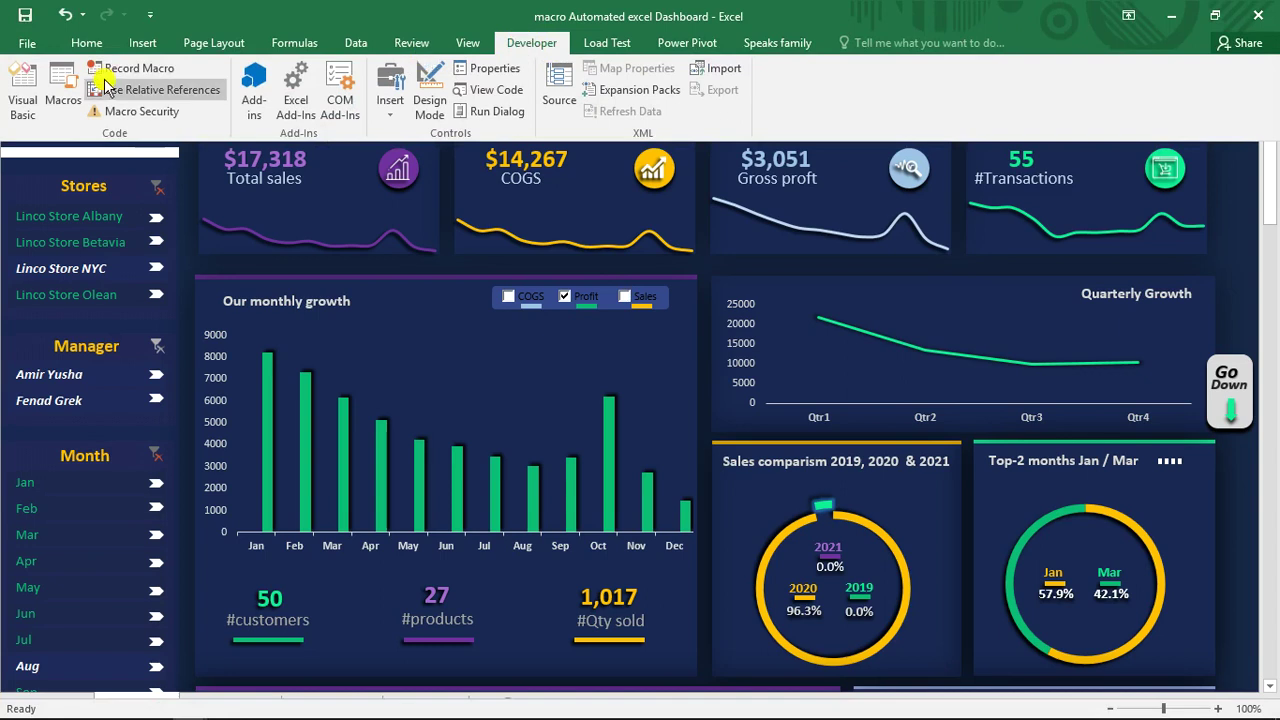
click(22, 87)
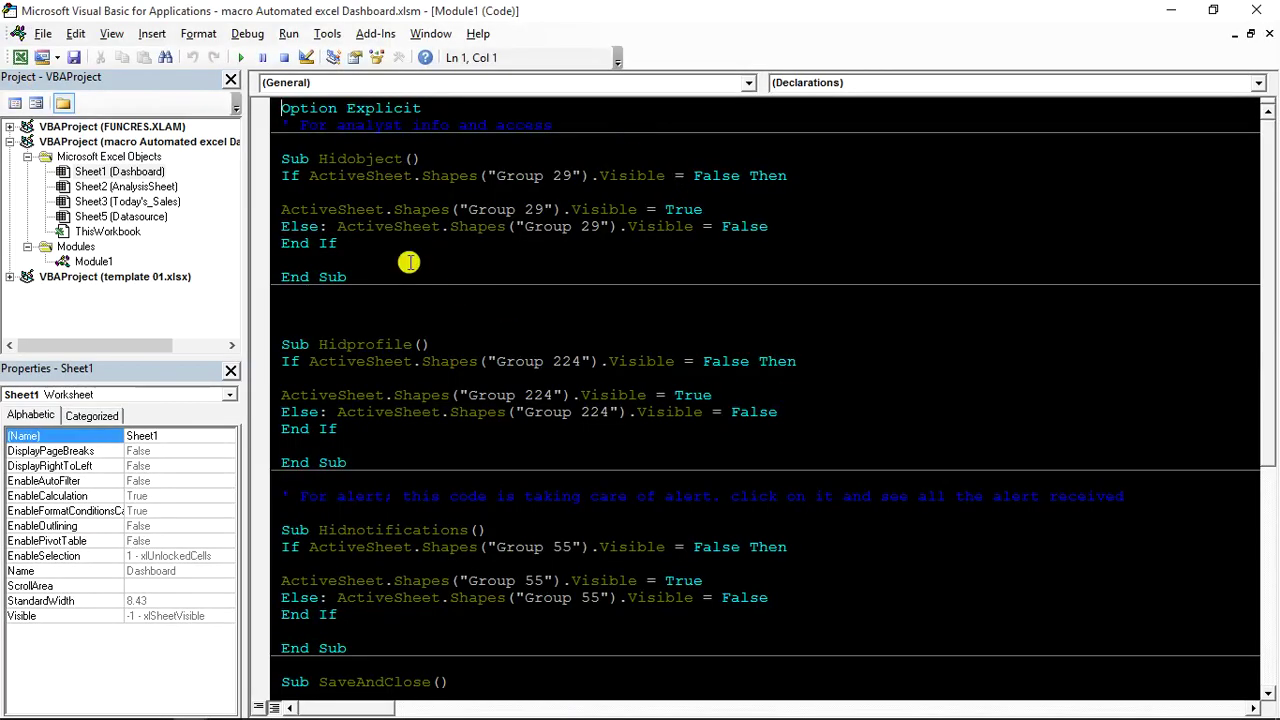
scroll(410, 262, down, 6)
scroll(410, 262, down, 1)
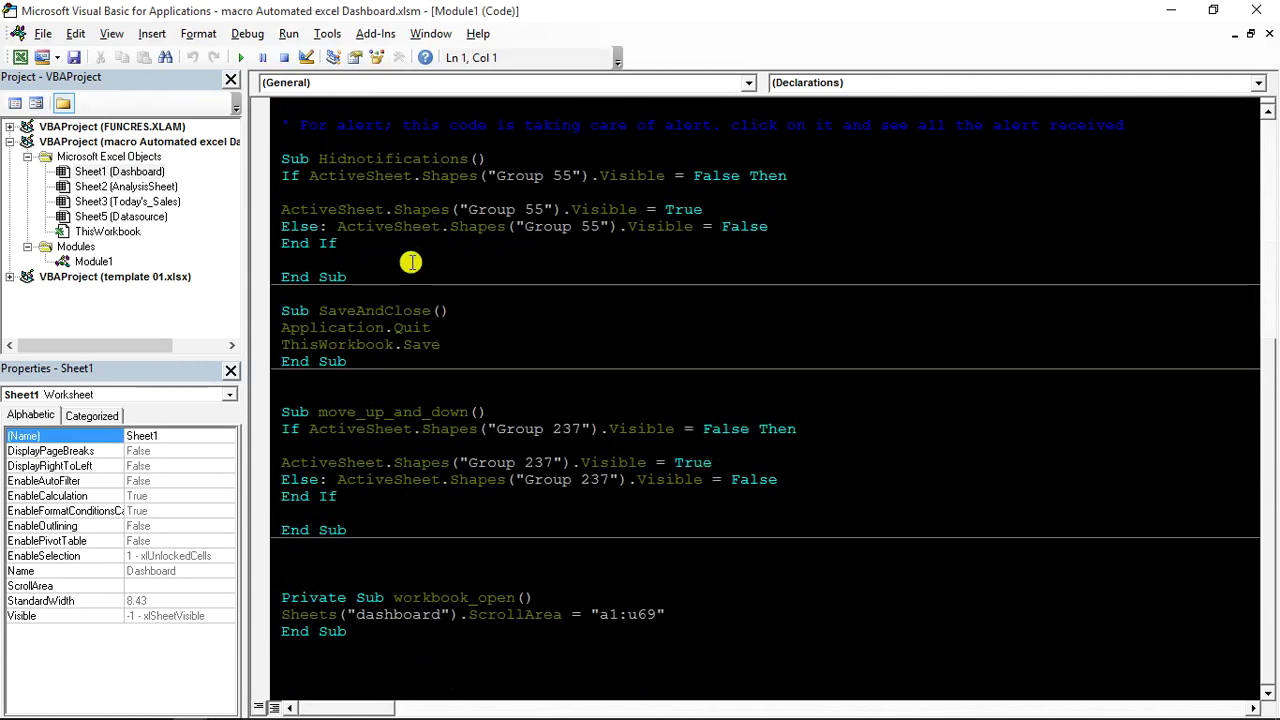
scroll(411, 262, up, 7)
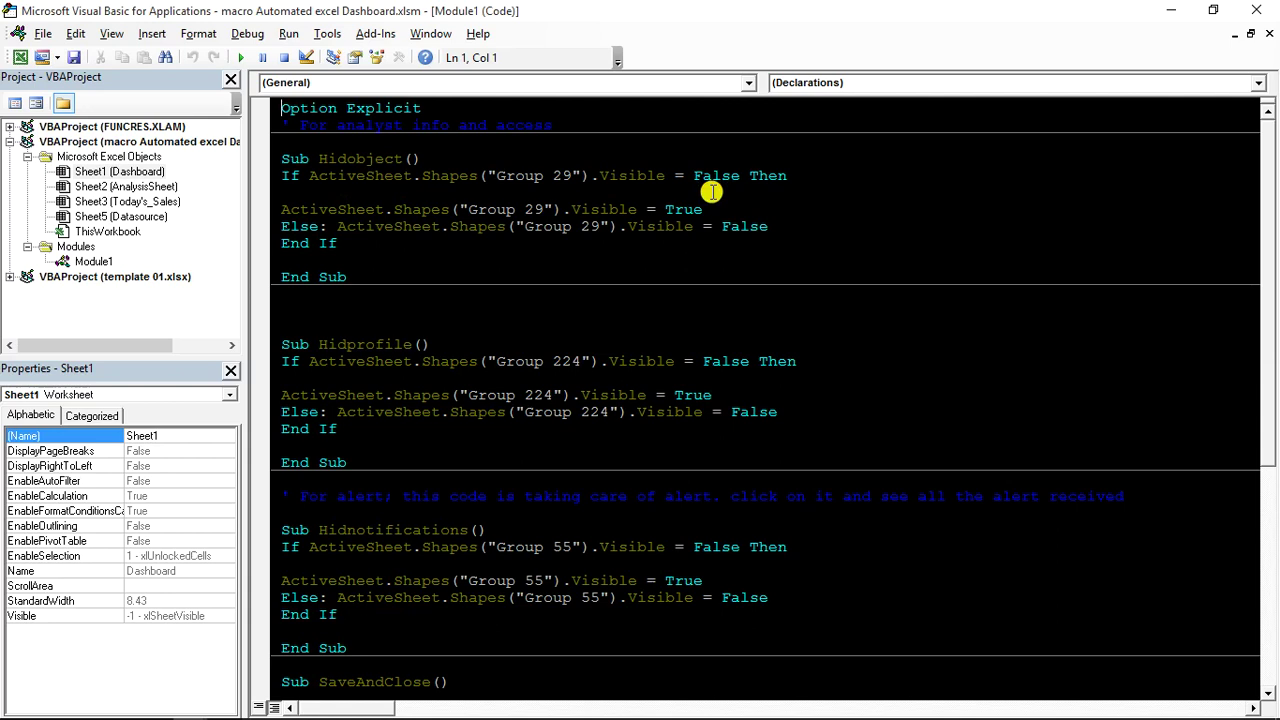
click(1256, 10)
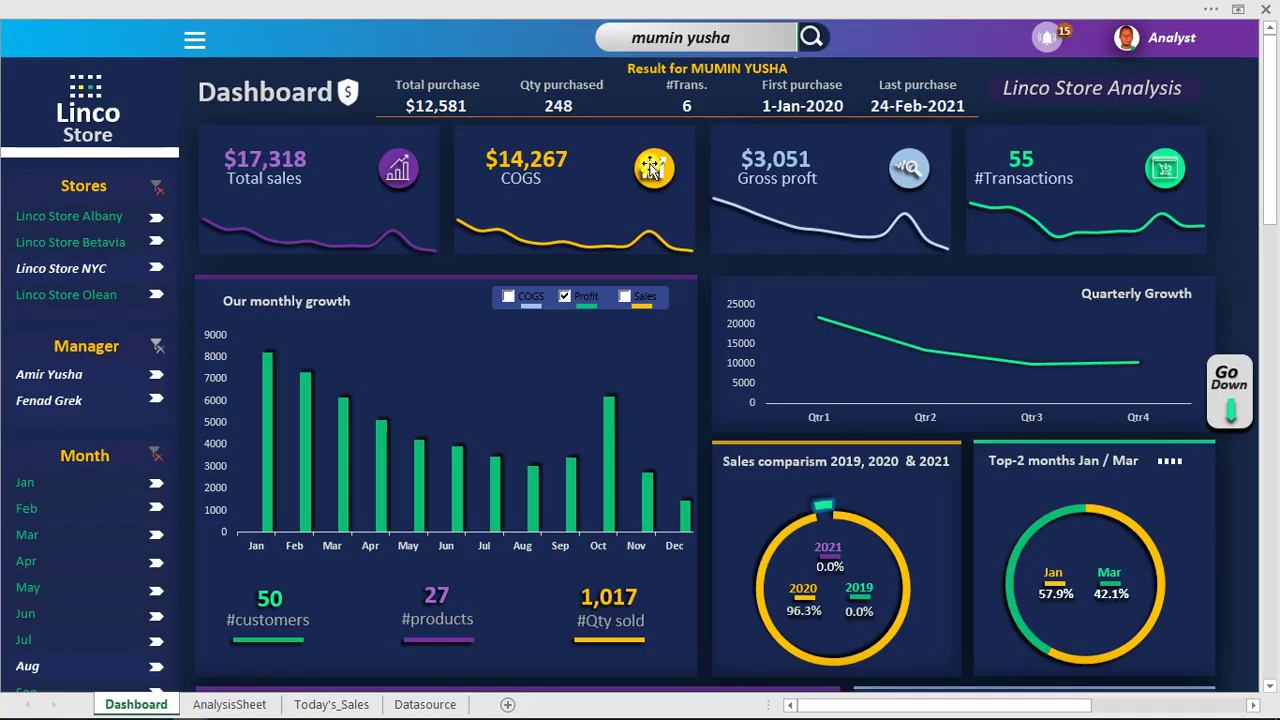